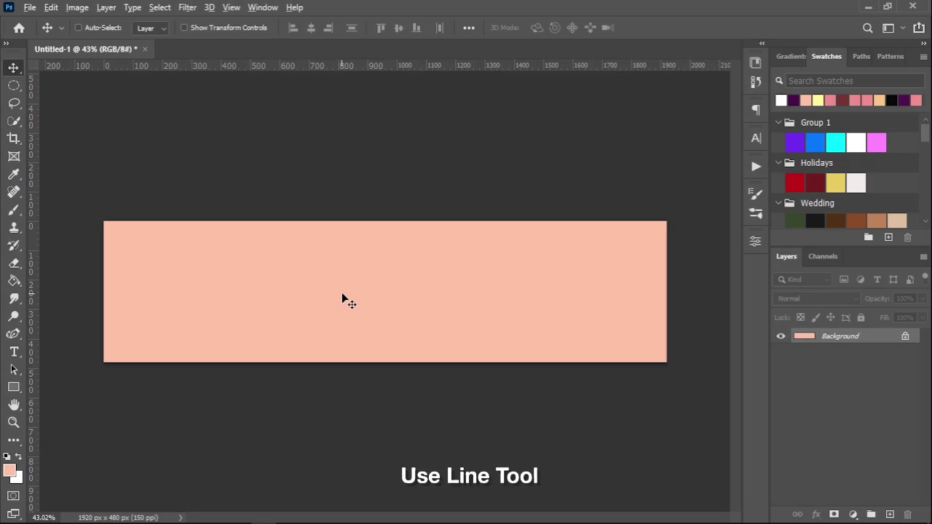
Step: Set the Line tool to no fill and a 3 px white stroke
{"action": "left_click", "coordinate": [22, 384]}
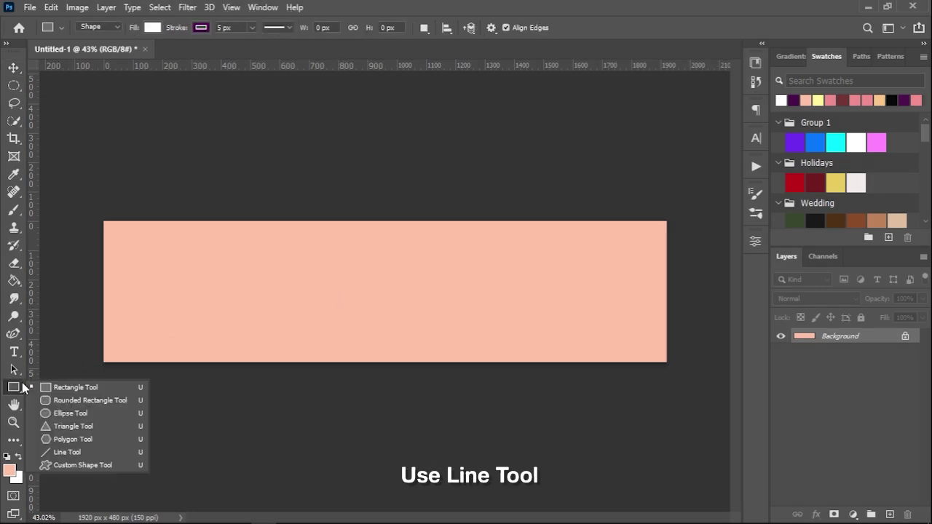
{"action": "left_click", "coordinate": [63, 453]}
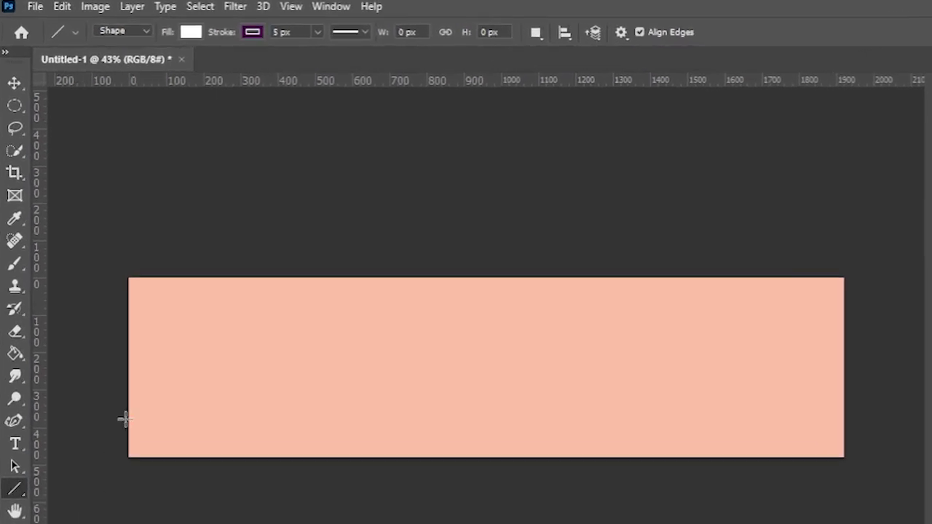
{"action": "left_click", "coordinate": [194, 33]}
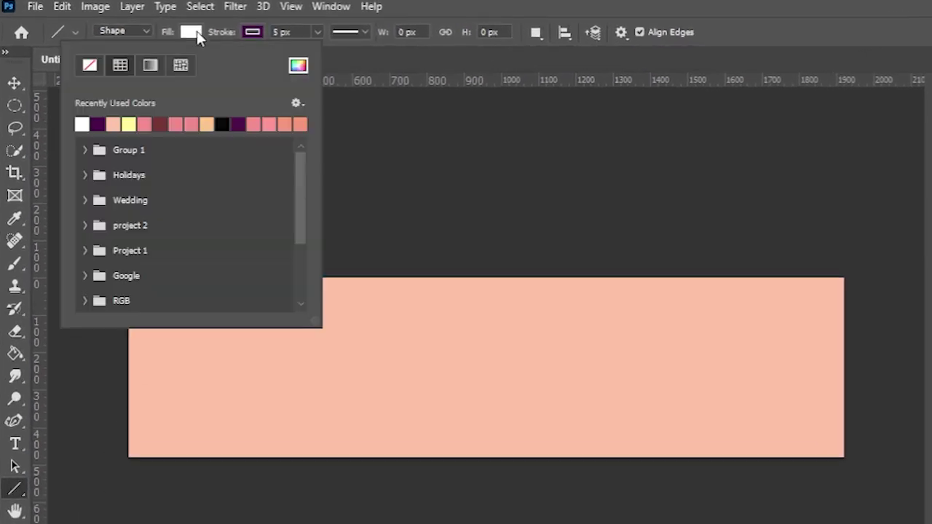
{"action": "left_click", "coordinate": [95, 63]}
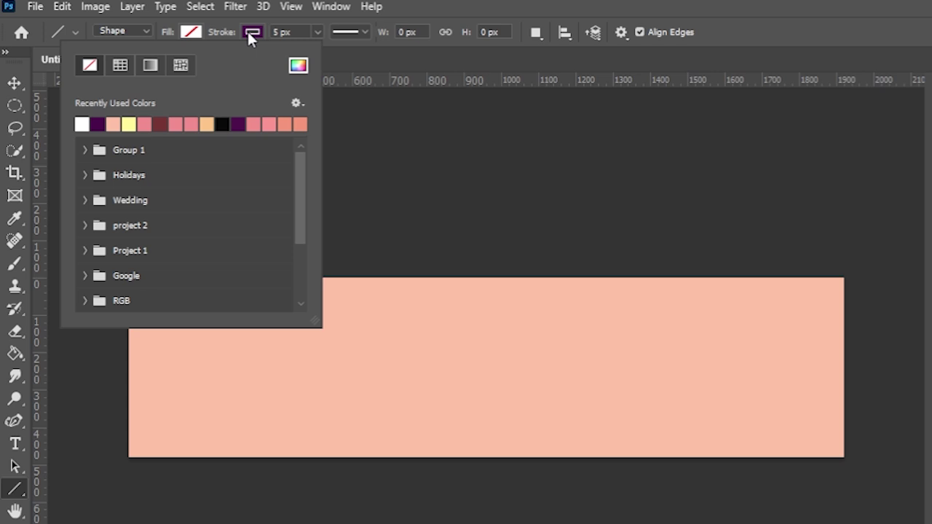
{"action": "left_click", "coordinate": [249, 32]}
{"action": "left_click", "coordinate": [143, 125]}
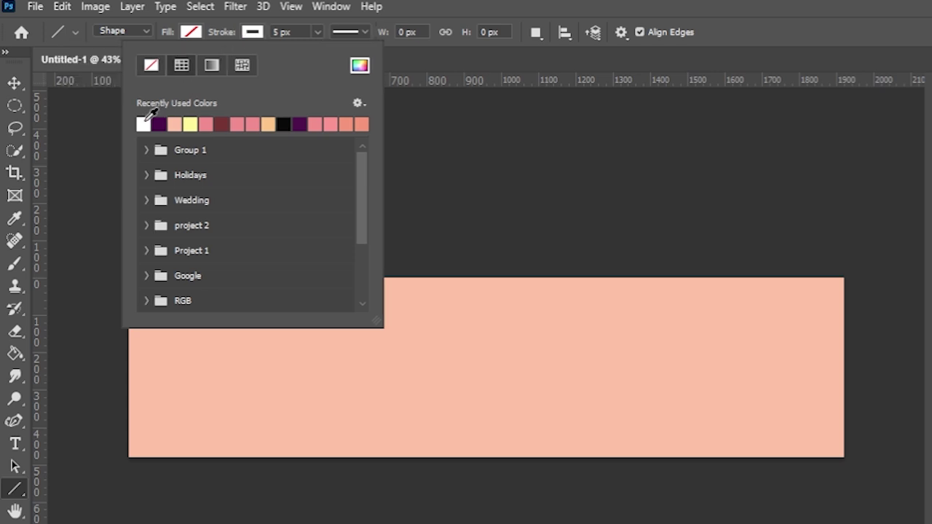
{"action": "left_click", "coordinate": [284, 32]}
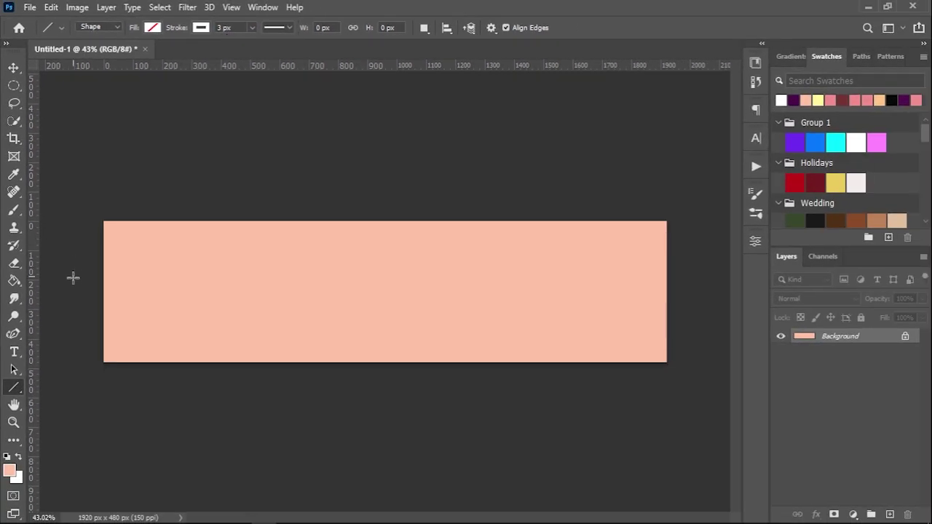
Step: Draw a vertical line spanning the banner's full height near its left edge
{"action": "scroll", "coordinate": [73, 280], "scroll_direction": "up", "scroll_amount": 2}
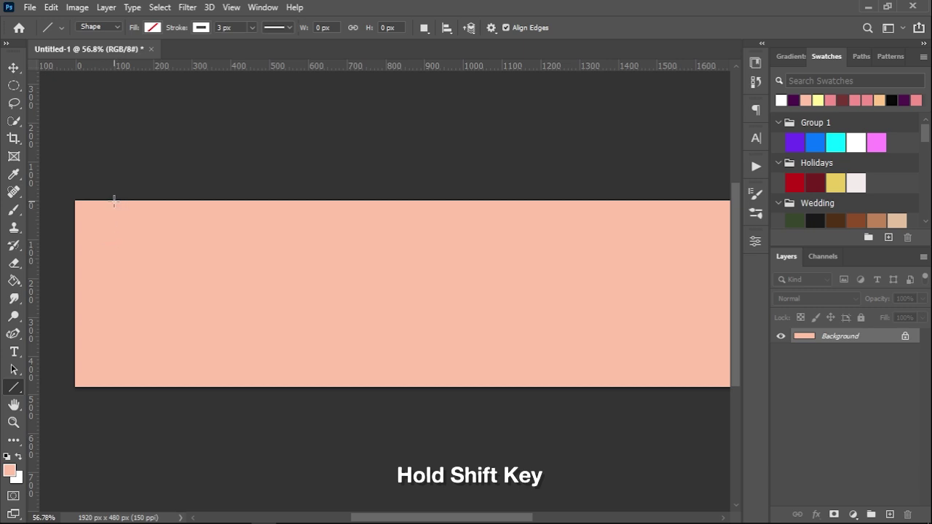
{"action": "left_click_drag", "start_coordinate": [110, 192], "coordinate": [104, 335]}
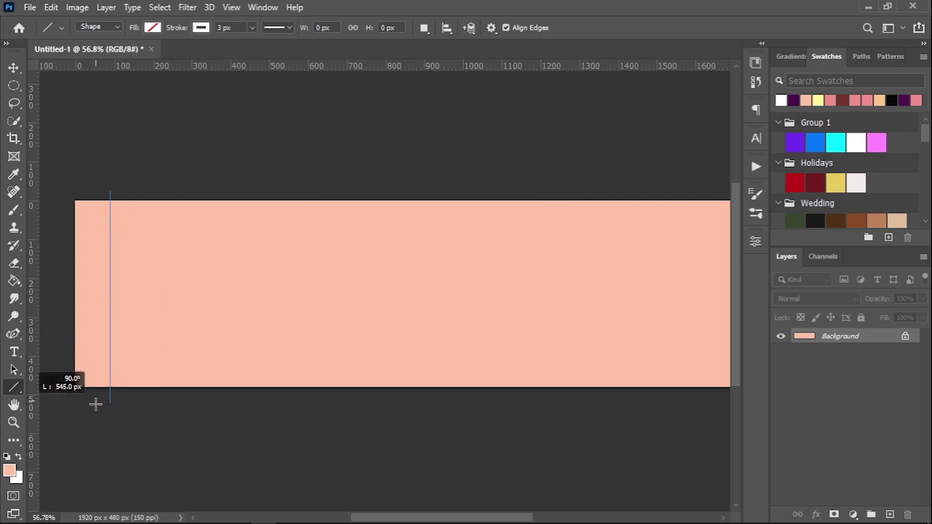
{"action": "left_click_drag", "start_coordinate": [104, 335], "coordinate": [96, 404]}
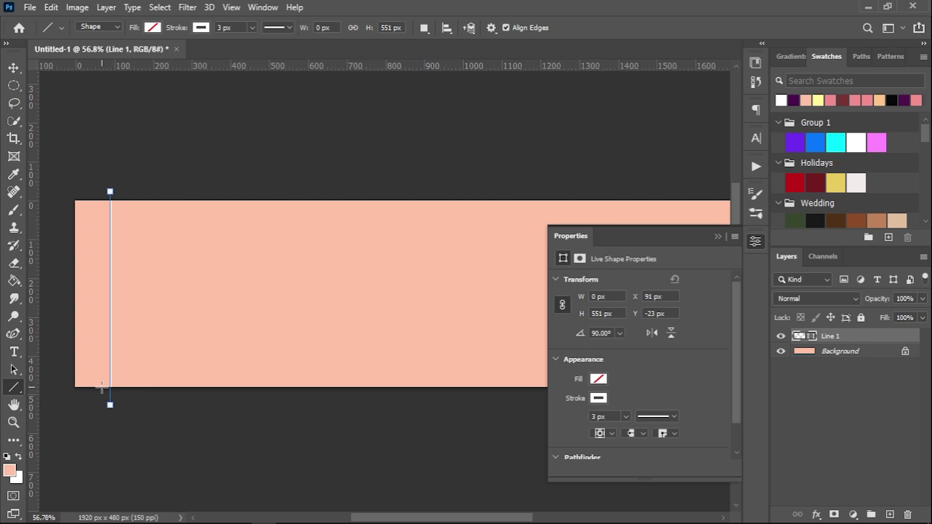
Step: Switch to the Move tool and show the Actions panel from the Window menu
{"action": "key", "text": "v"}
{"action": "left_click", "coordinate": [703, 241]}
{"action": "scroll", "coordinate": [367, 262], "scroll_direction": "down", "scroll_amount": 2}
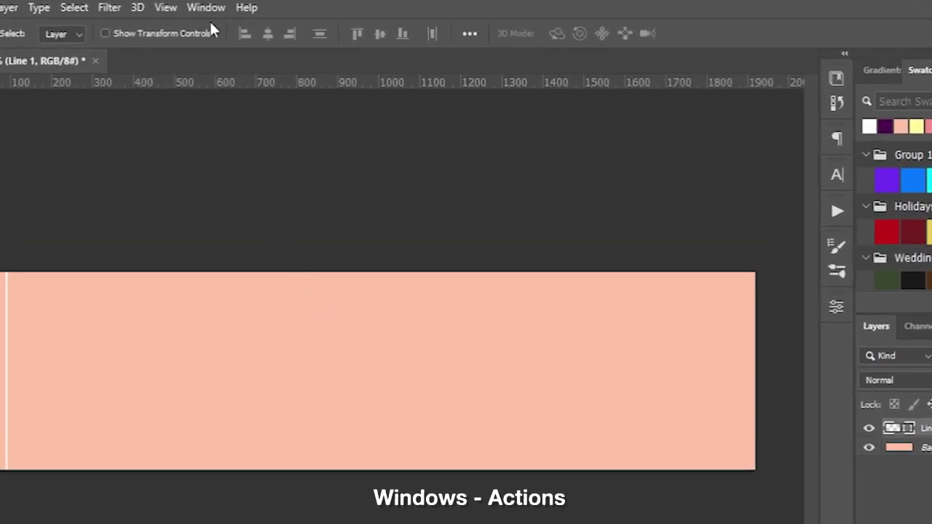
{"action": "left_click", "coordinate": [245, 9]}
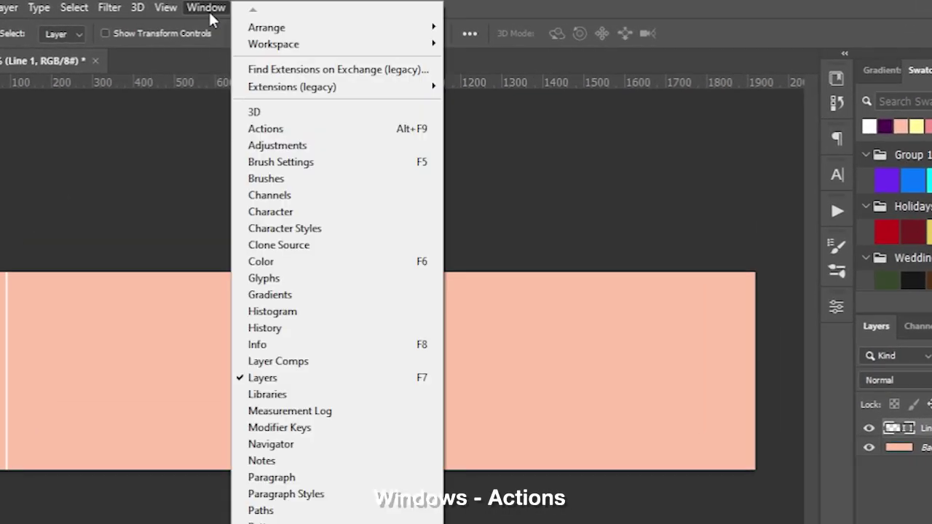
{"action": "left_click", "coordinate": [295, 134]}
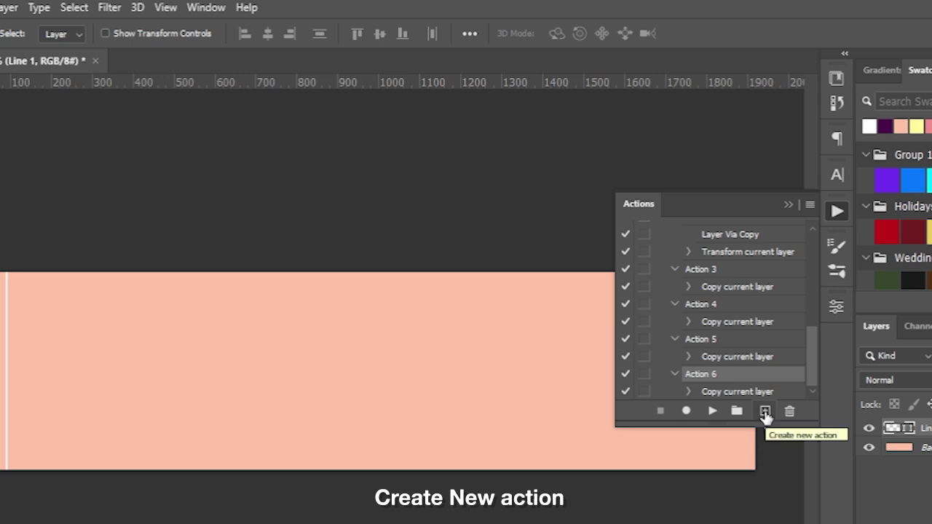
Step: Record Action 7, which copies the white line about 100 px to the right
{"action": "left_click", "coordinate": [765, 412]}
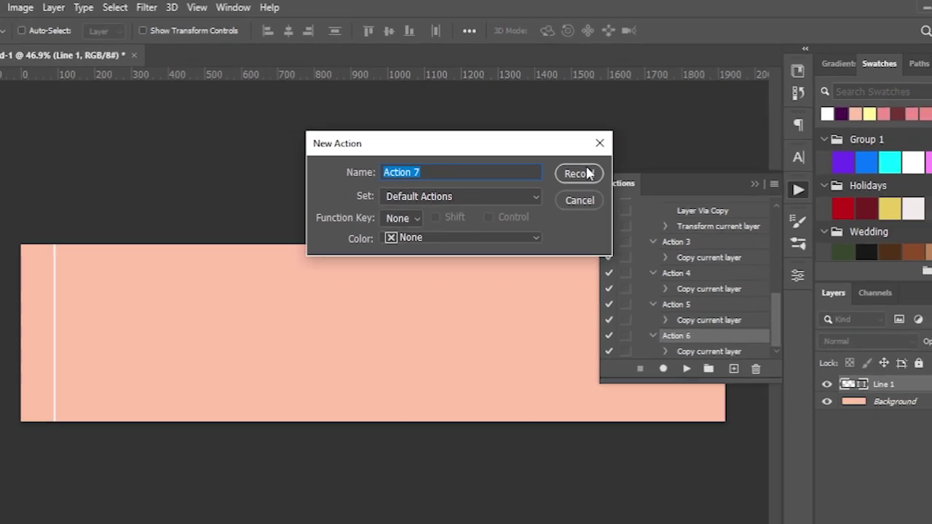
{"action": "left_click", "coordinate": [603, 193]}
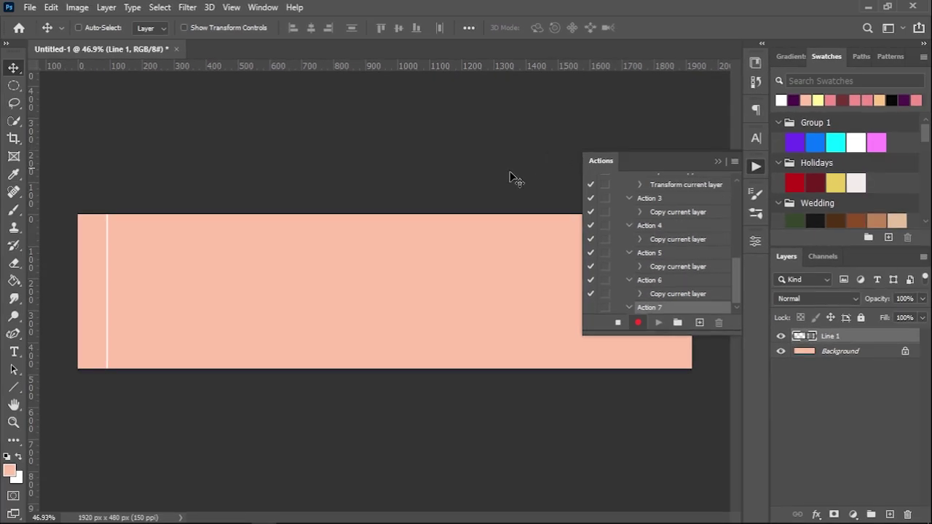
{"action": "scroll", "coordinate": [102, 275], "scroll_direction": "up", "scroll_amount": 4}
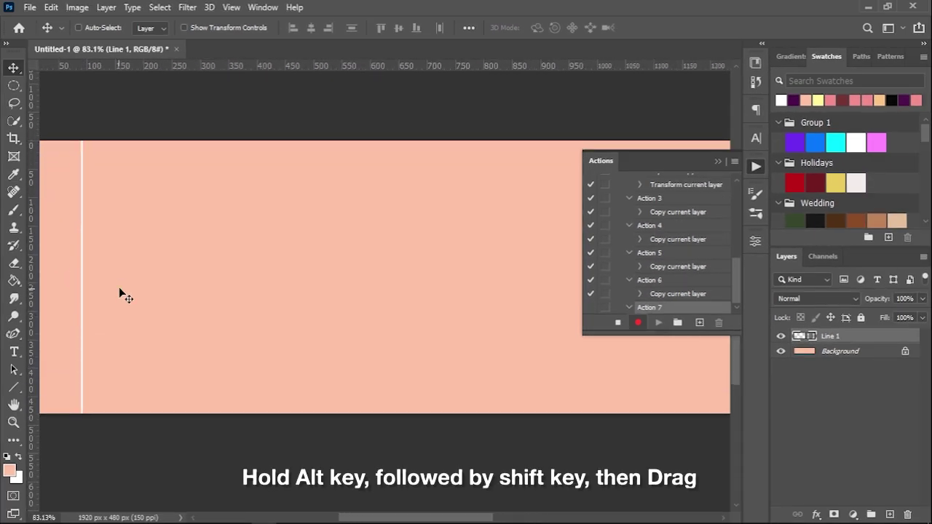
{"action": "left_click_drag", "start_coordinate": [154, 284], "coordinate": [249, 280]}
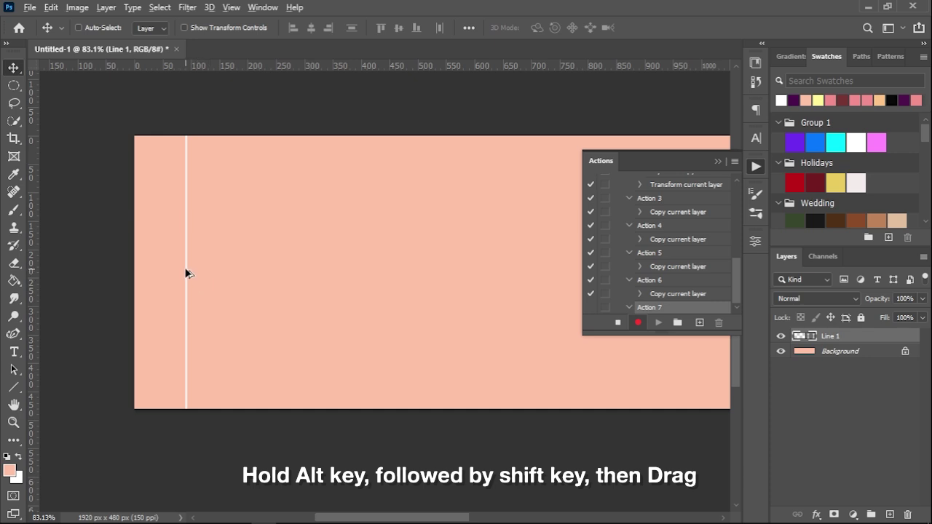
{"action": "left_click_drag", "start_coordinate": [186, 274], "coordinate": [245, 274]}
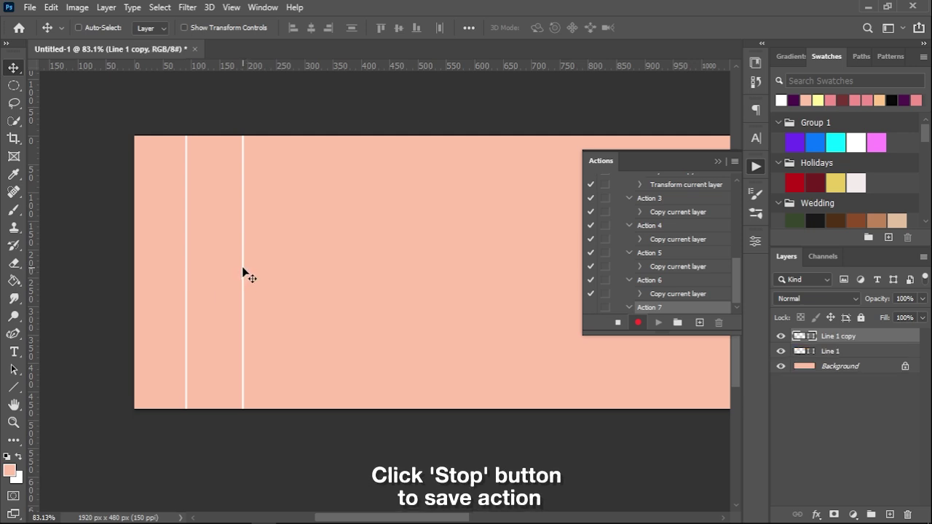
{"action": "left_click", "coordinate": [618, 323]}
{"action": "key", "text": "ctrl+0"}
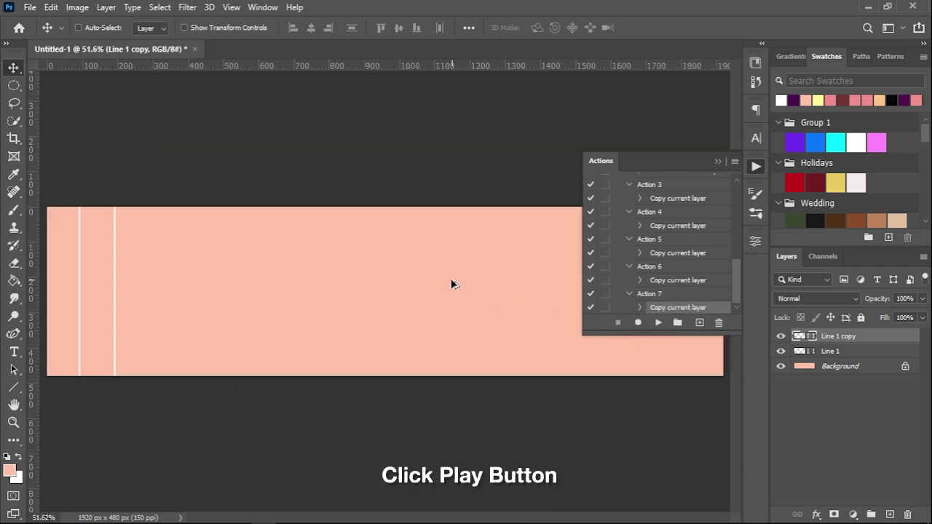
Step: Replay Action 7 eight times so vertical lines reach the right edge, up to Line 1 copy 18
{"action": "left_click", "coordinate": [658, 322]}
{"action": "left_click", "coordinate": [657, 323]}
{"action": "left_click", "coordinate": [657, 322]}
{"action": "left_click", "coordinate": [658, 323]}
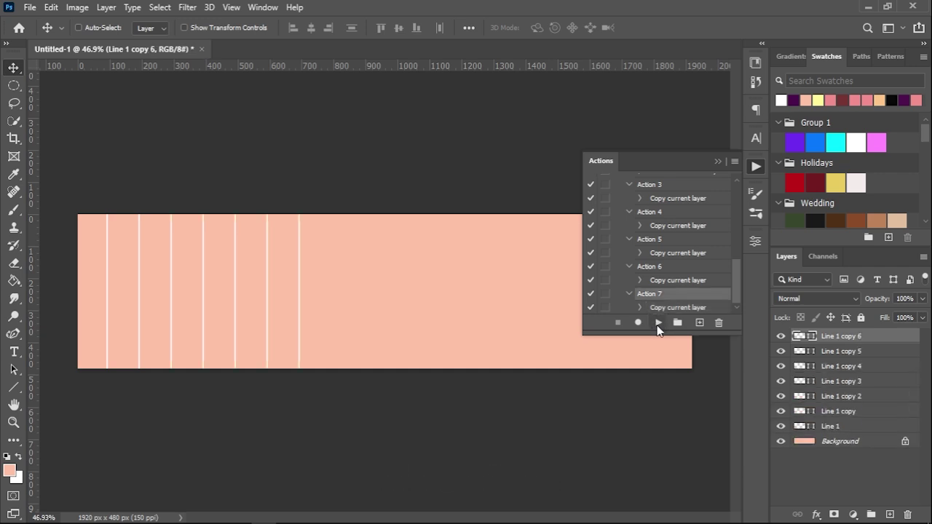
{"action": "left_click", "coordinate": [658, 323]}
{"action": "left_click", "coordinate": [658, 323]}
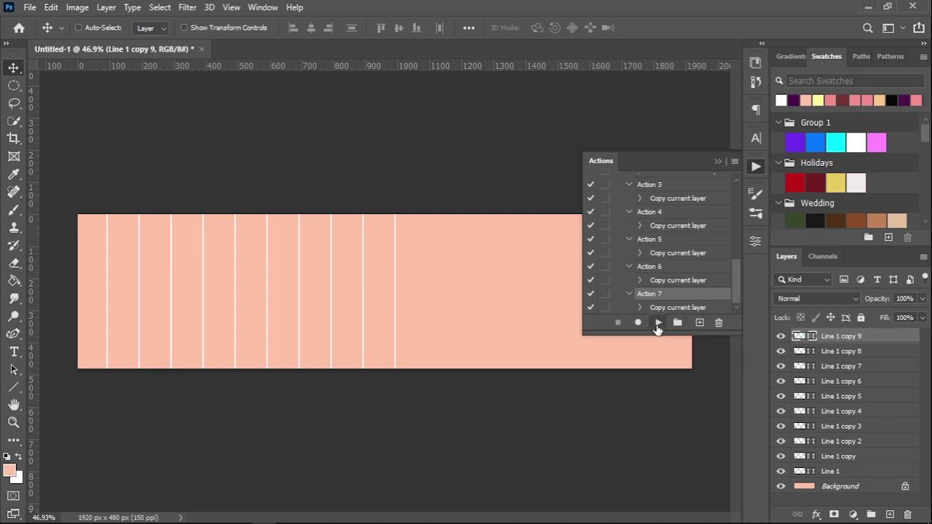
{"action": "left_click", "coordinate": [658, 322]}
{"action": "left_click", "coordinate": [658, 323]}
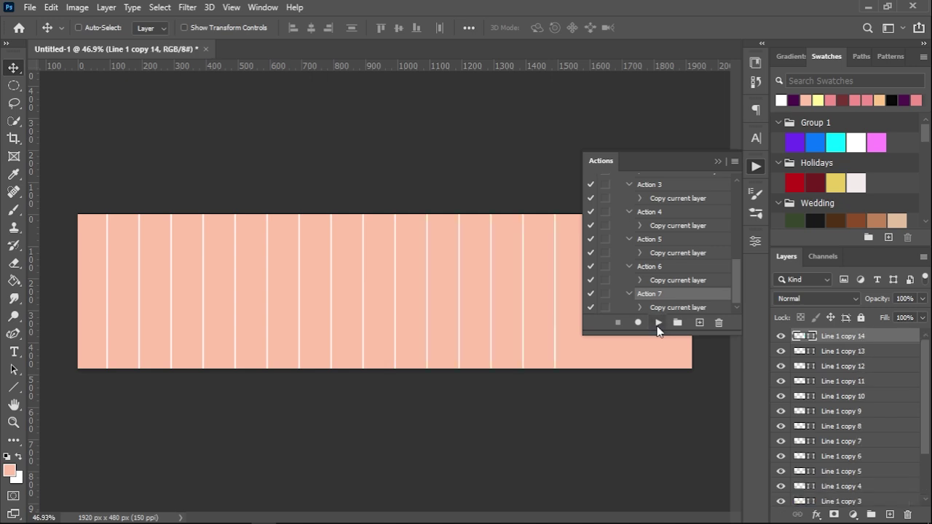
{"action": "left_click", "coordinate": [658, 322]}
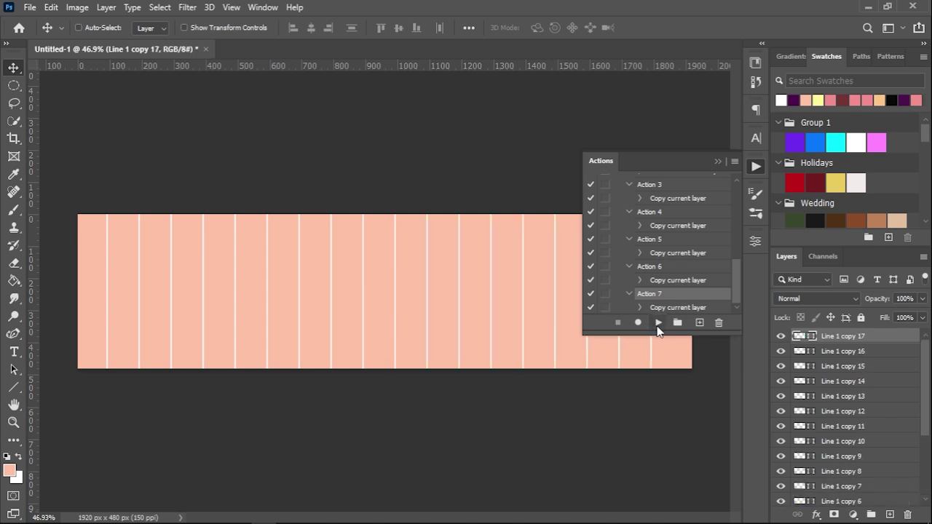
{"action": "left_click", "coordinate": [658, 323]}
{"action": "left_click", "coordinate": [720, 163]}
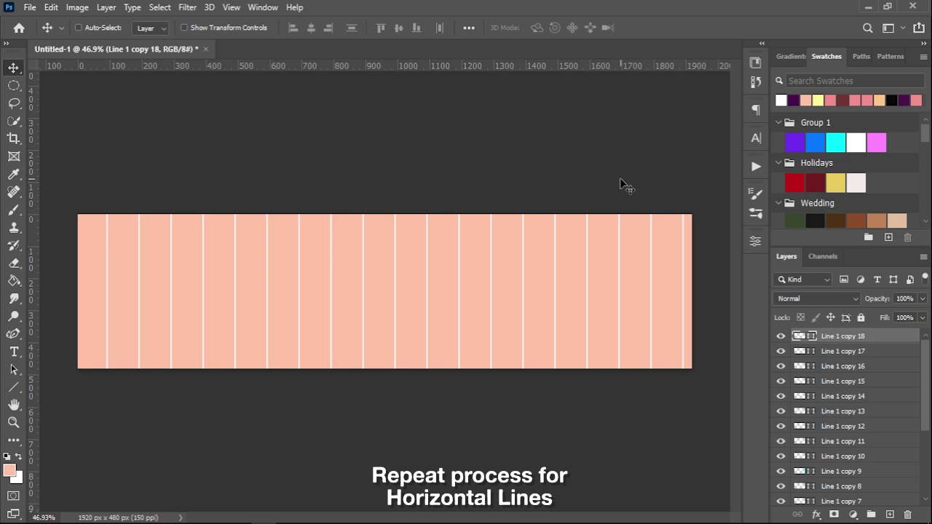
Step: Draw a horizontal white line across the banner
{"action": "left_click", "coordinate": [14, 389]}
{"action": "left_click_drag", "start_coordinate": [69, 242], "coordinate": [714, 242]}
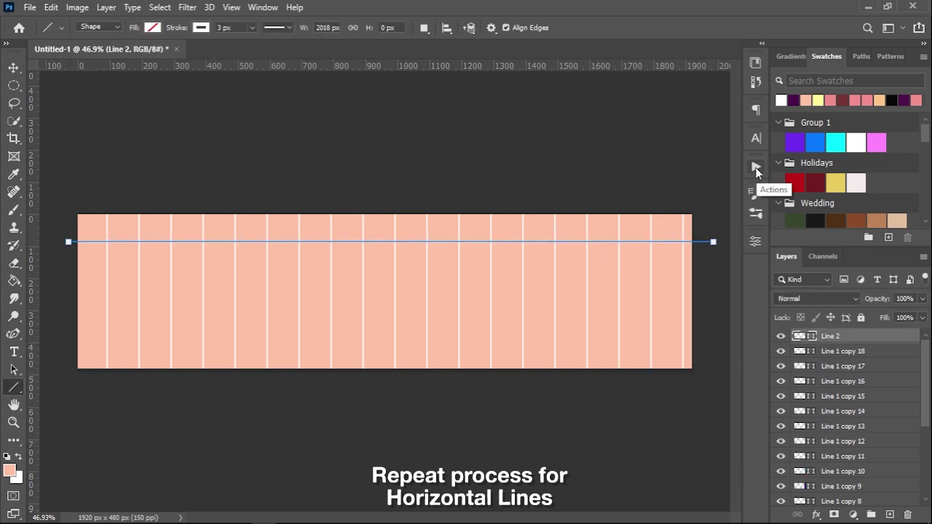
{"action": "left_click", "coordinate": [756, 168]}
Step: Record an action copying the horizontal line downward and replay it to add more rows
{"action": "left_click", "coordinate": [700, 322]}
{"action": "key", "text": "Return"}
{"action": "key", "text": "v"}
{"action": "scroll", "coordinate": [448, 250], "scroll_direction": "up", "scroll_amount": 3}
{"action": "left_click_drag", "start_coordinate": [448, 250], "coordinate": [459, 276]}
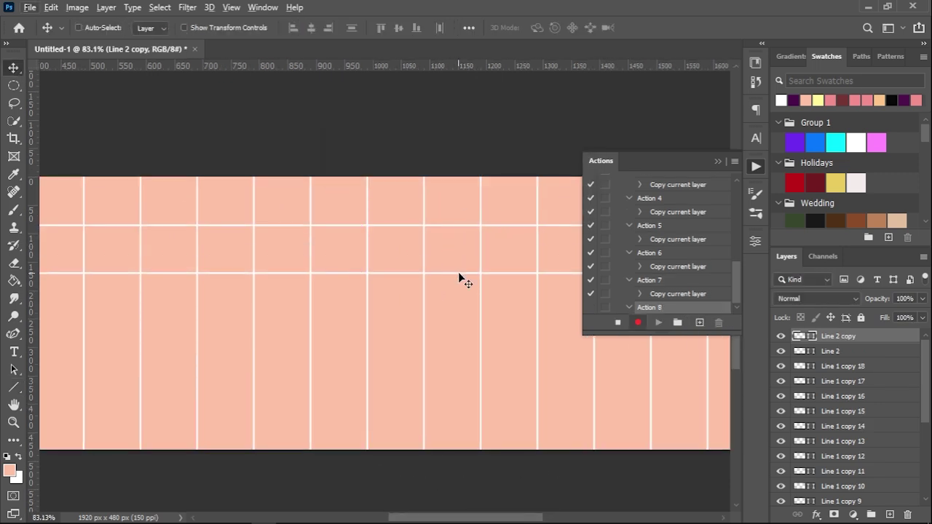
{"action": "left_click", "coordinate": [617, 322]}
{"action": "left_click", "coordinate": [659, 322]}
{"action": "left_click", "coordinate": [658, 322]}
{"action": "left_click", "coordinate": [659, 322]}
{"action": "left_click", "coordinate": [756, 166]}
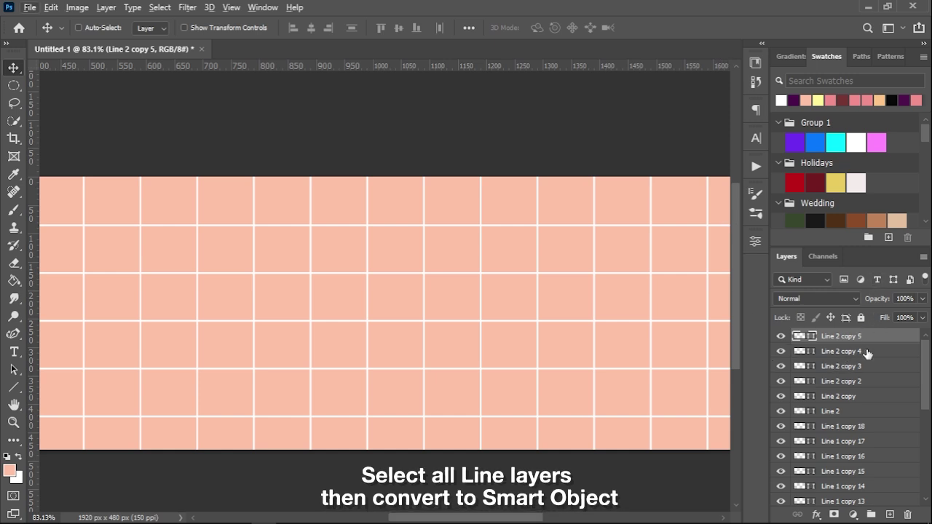
{"action": "scroll", "coordinate": [862, 386], "scroll_direction": "down", "scroll_amount": 3}
Step: Convert all the selected Line layers into one smart object
{"action": "scroll", "coordinate": [853, 412], "scroll_direction": "down", "scroll_amount": 3}
{"action": "scroll", "coordinate": [853, 427], "scroll_direction": "down", "scroll_amount": 1}
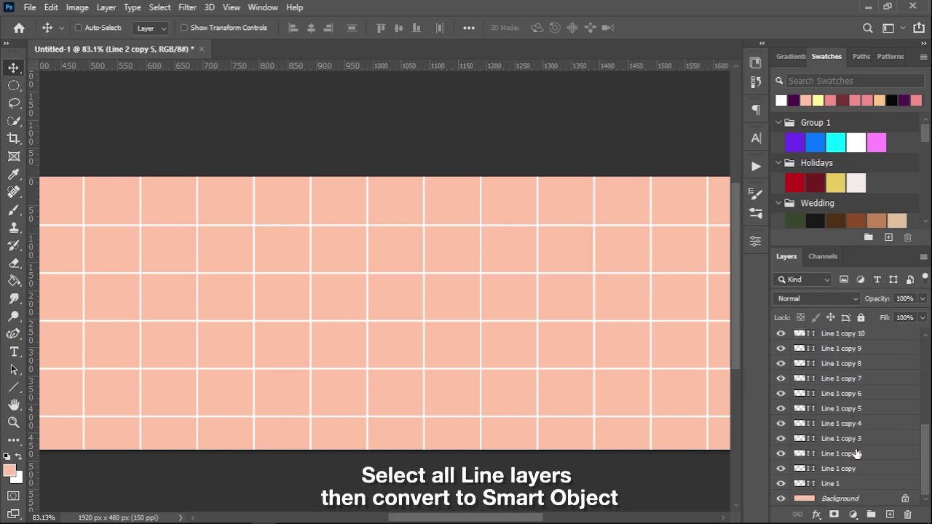
{"action": "left_click", "coordinate": [859, 485], "text": "shift"}
{"action": "right_click", "coordinate": [861, 486]}
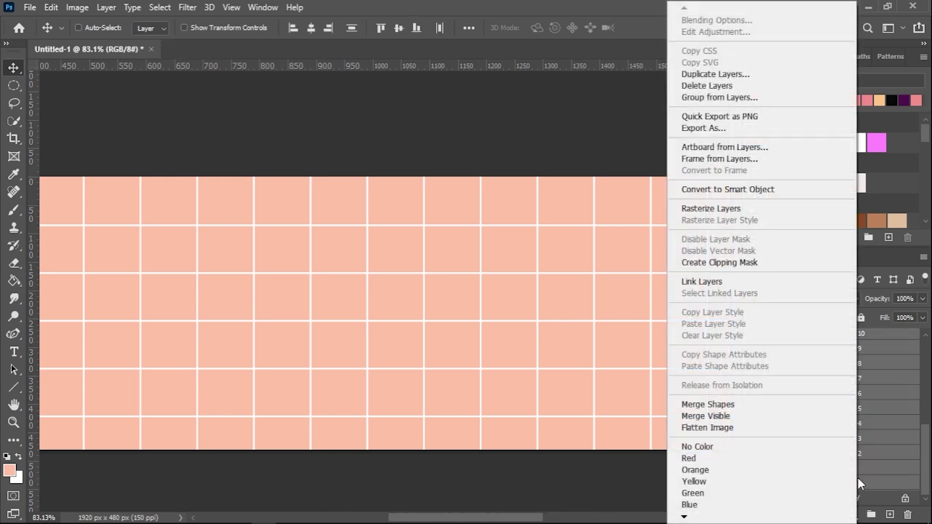
{"action": "left_click", "coordinate": [830, 191]}
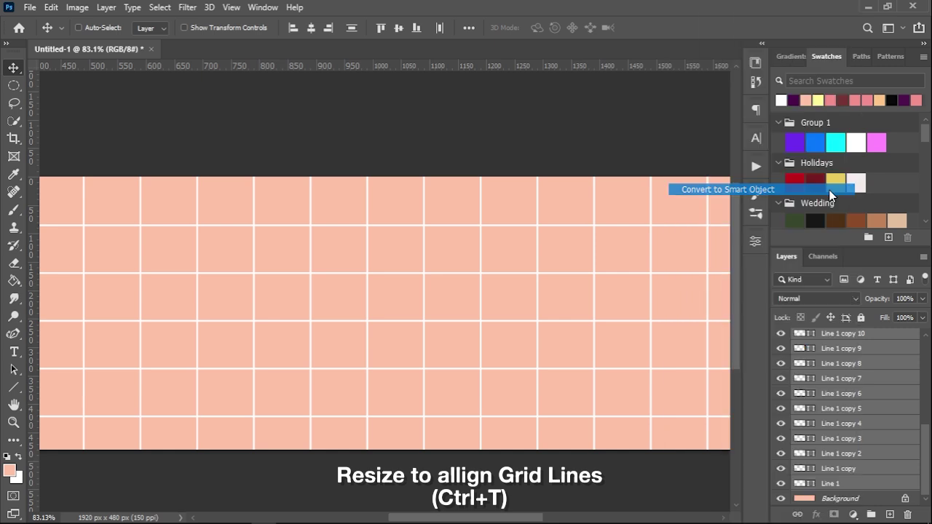
Step: Scale the grid smart object to 103.57% and shift it so lines align across the banner
{"action": "scroll", "coordinate": [533, 270], "scroll_direction": "down", "scroll_amount": 3}
{"action": "scroll", "coordinate": [531, 268], "scroll_direction": "down", "scroll_amount": 2}
{"action": "key", "text": "ctrl+t"}
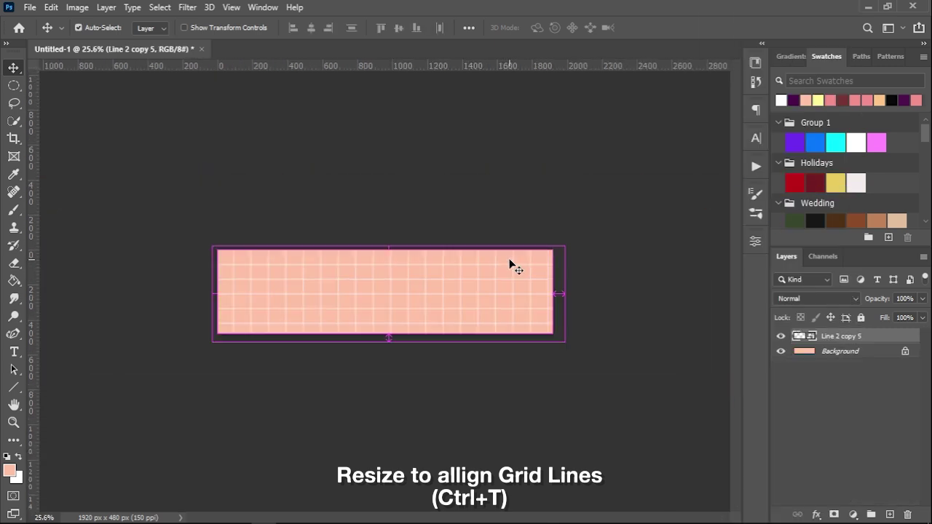
{"action": "key", "text": "ctrl+t"}
{"action": "left_click_drag", "start_coordinate": [217, 249], "coordinate": [202, 242]}
{"action": "left_click_drag", "start_coordinate": [402, 307], "coordinate": [400, 300]}
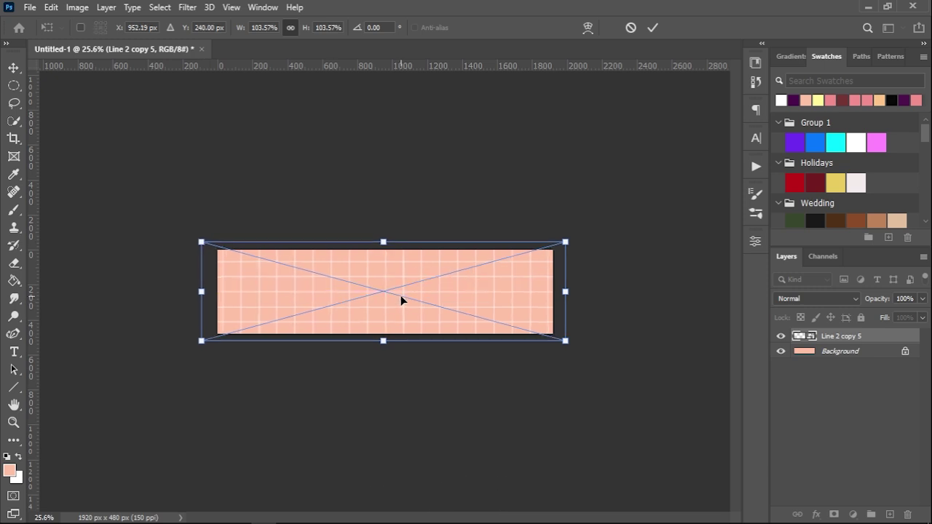
{"action": "left_click", "coordinate": [652, 27]}
Step: Rename the smart object layer to Gridlines
{"action": "scroll", "coordinate": [435, 253], "scroll_direction": "up", "scroll_amount": 2}
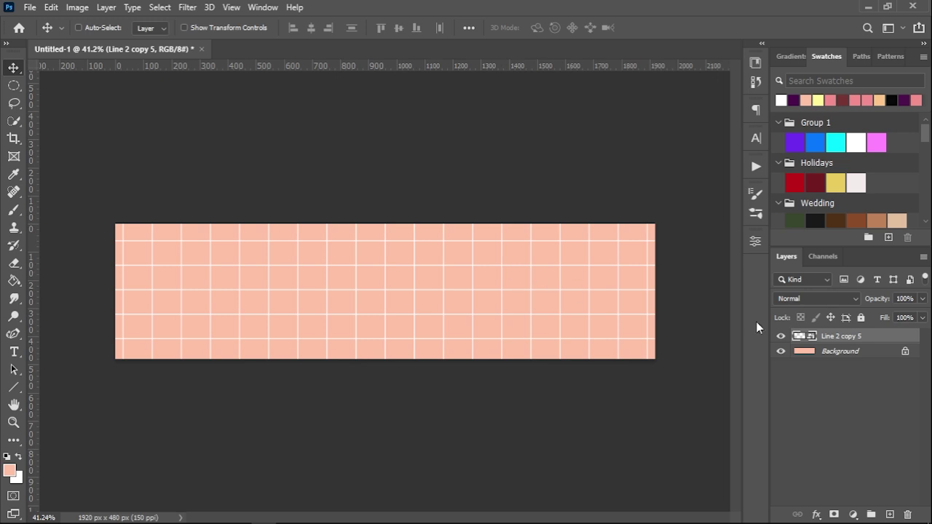
{"action": "double_click", "coordinate": [840, 336]}
{"action": "type", "text": "Gridlines"}
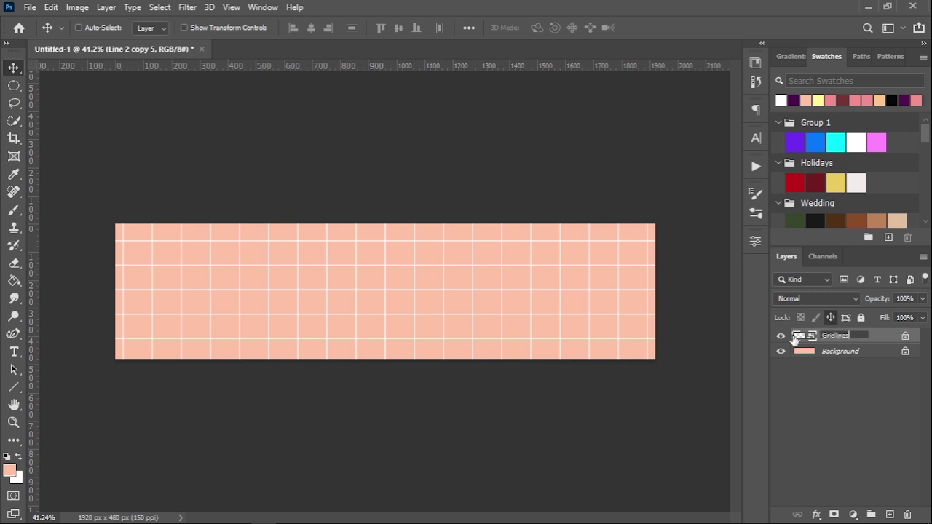
{"action": "key", "text": "Return"}
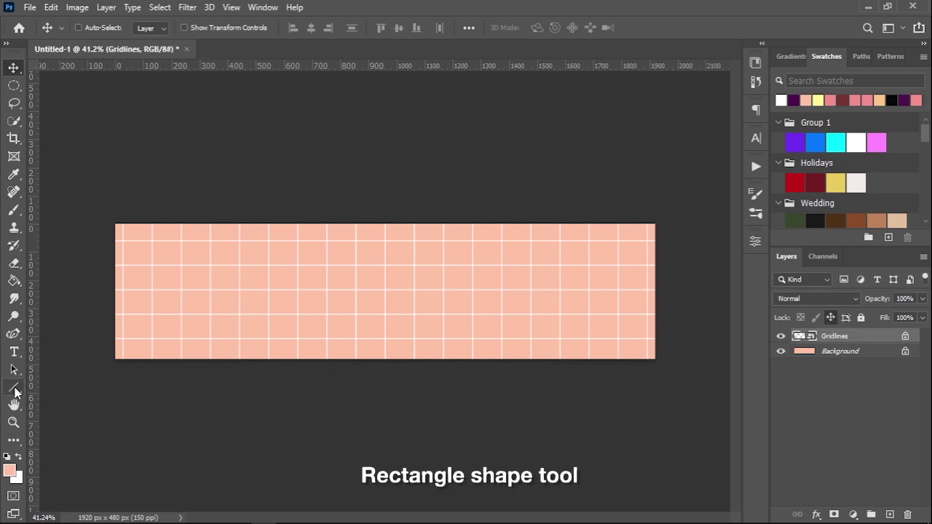
Step: Set the Rectangle tool to a solid white fill with a 4 px dark purple stroke
{"action": "left_click", "coordinate": [15, 391]}
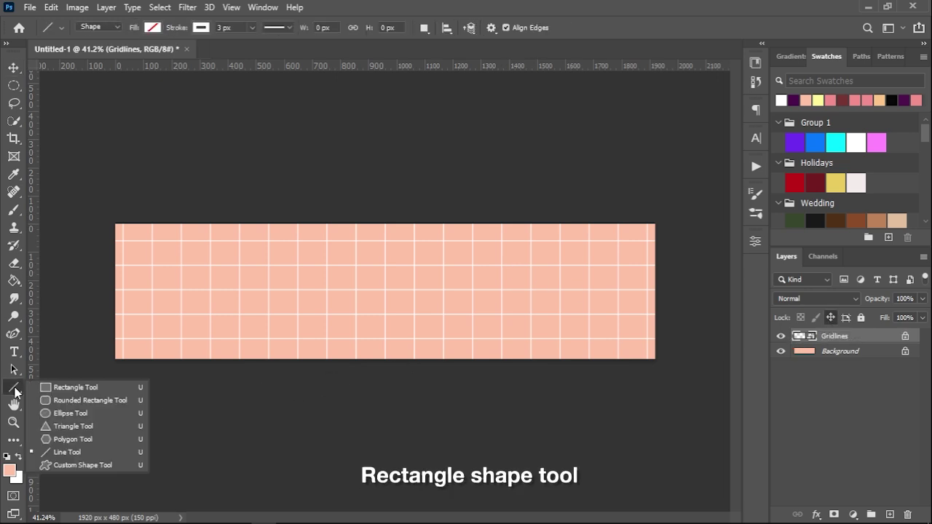
{"action": "left_click", "coordinate": [62, 392]}
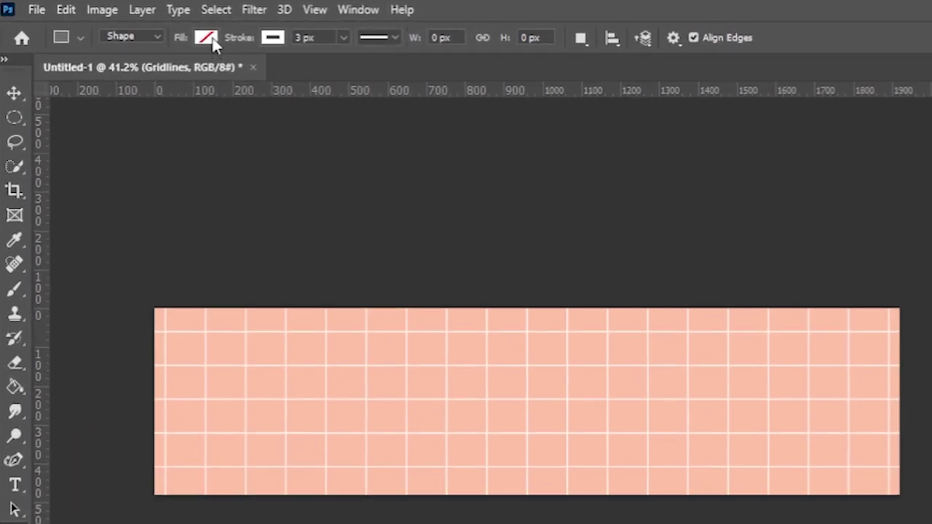
{"action": "left_click", "coordinate": [209, 37]}
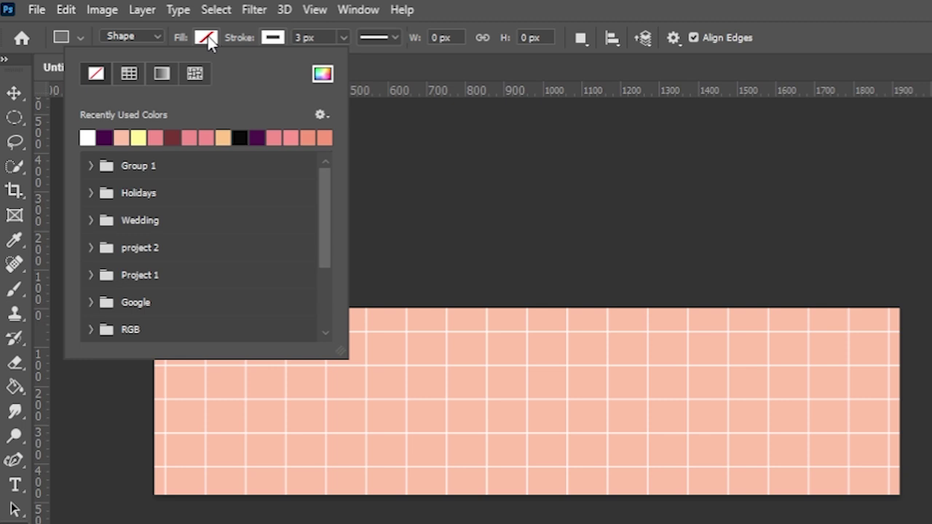
{"action": "left_click", "coordinate": [88, 138]}
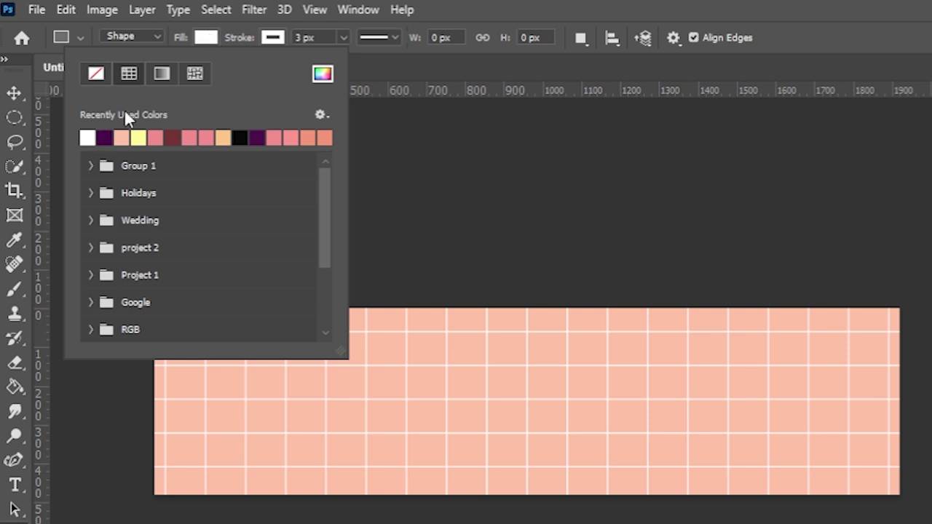
{"action": "left_click", "coordinate": [273, 38]}
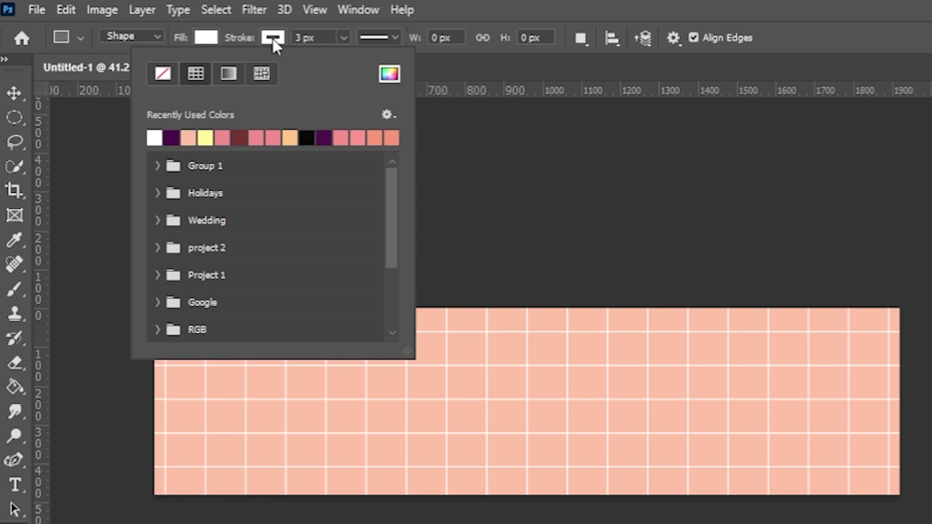
{"action": "left_click", "coordinate": [173, 137]}
{"action": "left_click", "coordinate": [317, 38]}
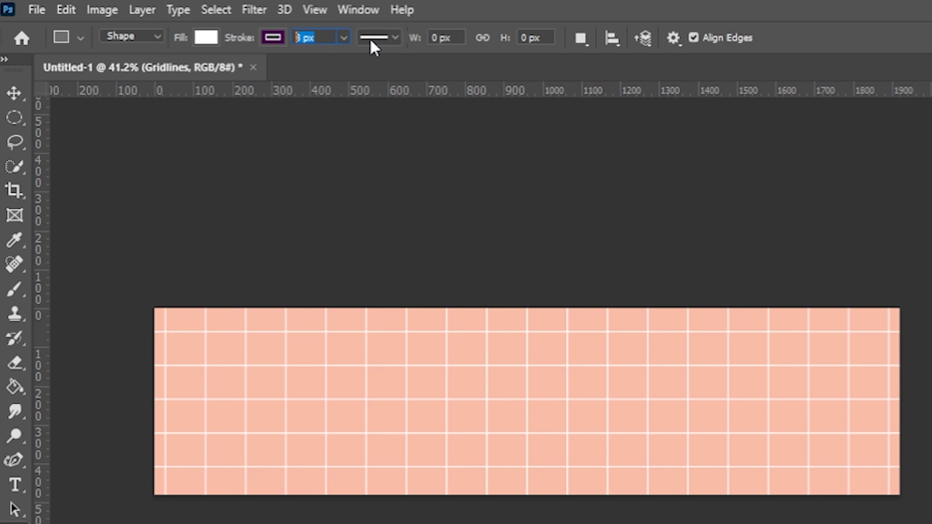
{"action": "type", "text": "4"}
{"action": "key", "text": "Return"}
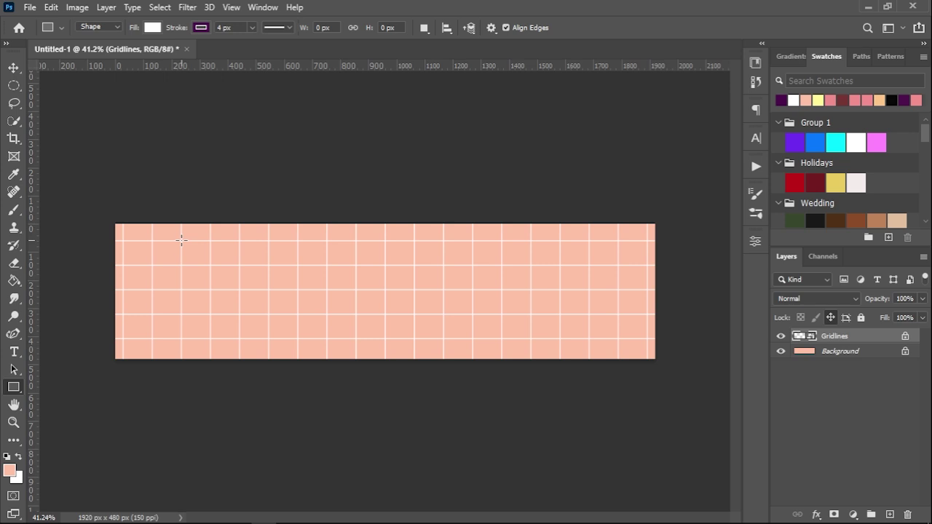
Step: Draw a 1450 × 350 px white rectangle with 22 px rounded corners, widened to 1554 px
{"action": "left_click_drag", "start_coordinate": [182, 240], "coordinate": [590, 338]}
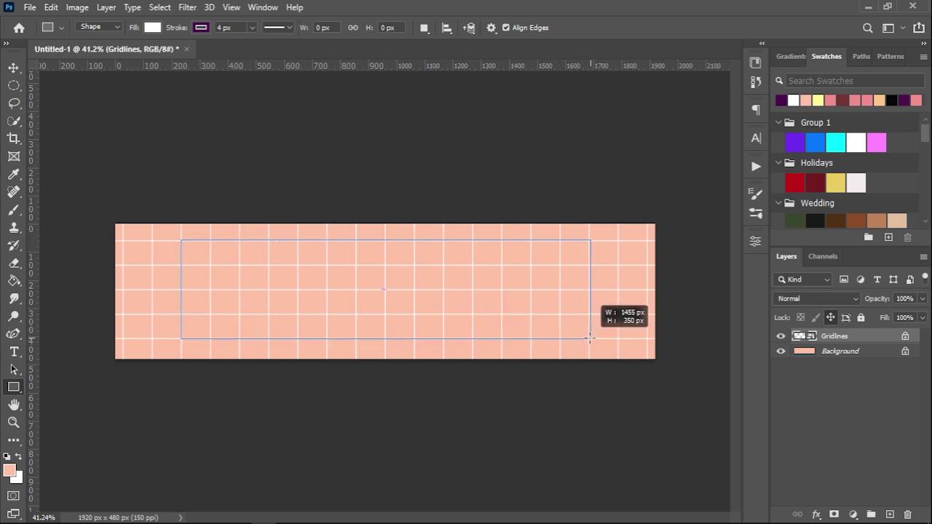
{"action": "left_click_drag", "start_coordinate": [590, 338], "coordinate": [589, 338]}
{"action": "scroll", "coordinate": [175, 248], "scroll_direction": "up", "scroll_amount": 5}
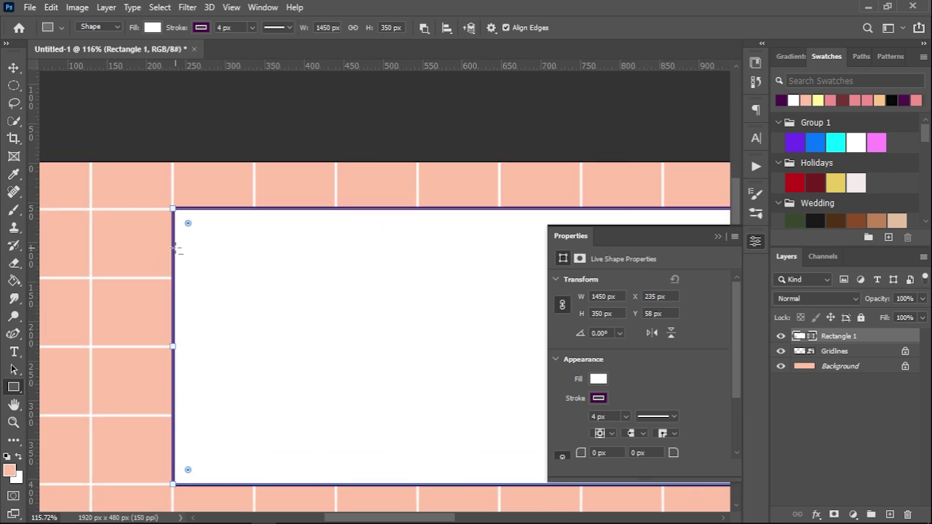
{"action": "scroll", "coordinate": [175, 249], "scroll_direction": "up", "scroll_amount": 3}
{"action": "scroll", "coordinate": [188, 243], "scroll_direction": "up", "scroll_amount": 3}
{"action": "left_click_drag", "start_coordinate": [182, 184], "coordinate": [204, 205]}
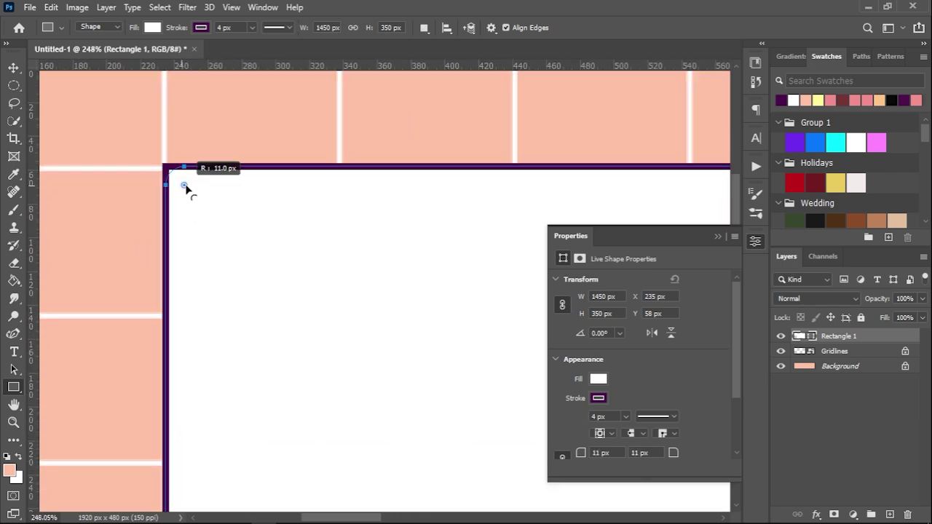
{"action": "scroll", "coordinate": [246, 228], "scroll_direction": "down", "scroll_amount": 5}
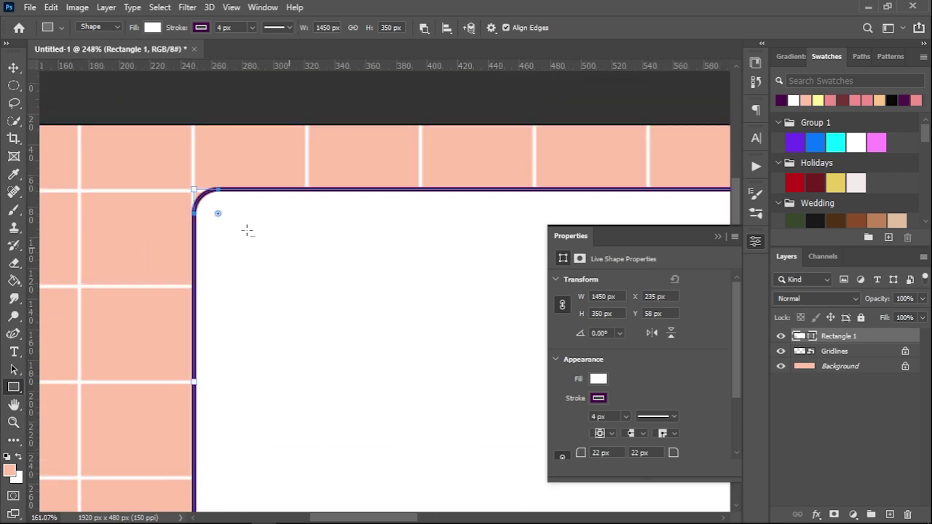
{"action": "scroll", "coordinate": [386, 292], "scroll_direction": "up", "scroll_amount": 1}
{"action": "scroll", "coordinate": [386, 291], "scroll_direction": "down", "scroll_amount": 1}
{"action": "left_click_drag", "start_coordinate": [614, 289], "coordinate": [627, 289]}
Step: Start a horizontal header line near the rectangle's top with the Line tool
{"action": "right_click", "coordinate": [13, 387]}
{"action": "left_click", "coordinate": [73, 457]}
{"action": "scroll", "coordinate": [240, 249], "scroll_direction": "up", "scroll_amount": 1}
{"action": "left_click_drag", "start_coordinate": [107, 241], "coordinate": [680, 239]}
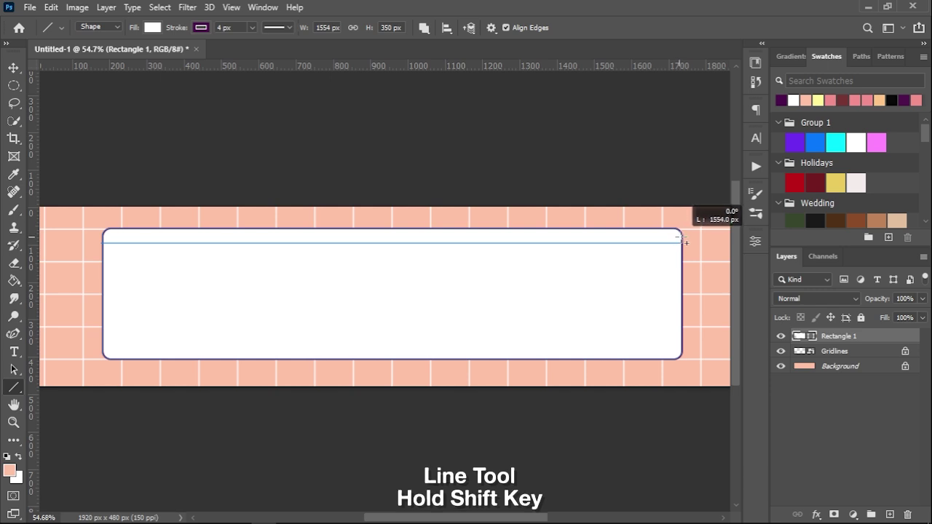
Step: Finish the header divider line across the top of the rectangle
{"action": "left_click_drag", "start_coordinate": [682, 238], "coordinate": [682, 236]}
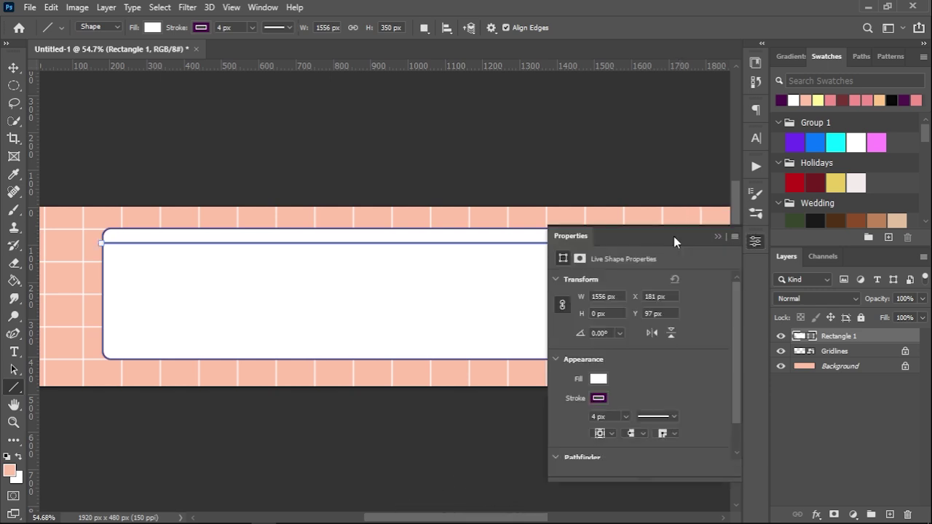
{"action": "left_click", "coordinate": [717, 235]}
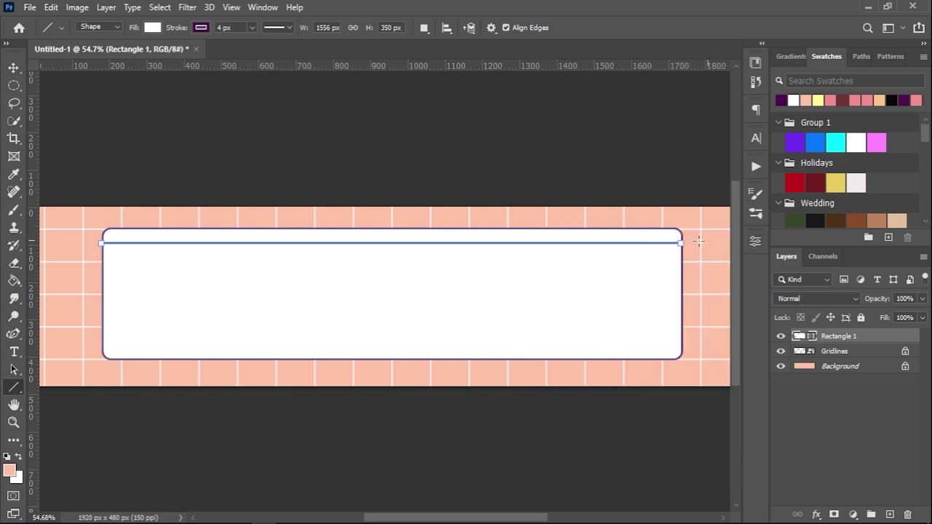
{"action": "scroll", "coordinate": [380, 231], "scroll_direction": "up", "scroll_amount": 3}
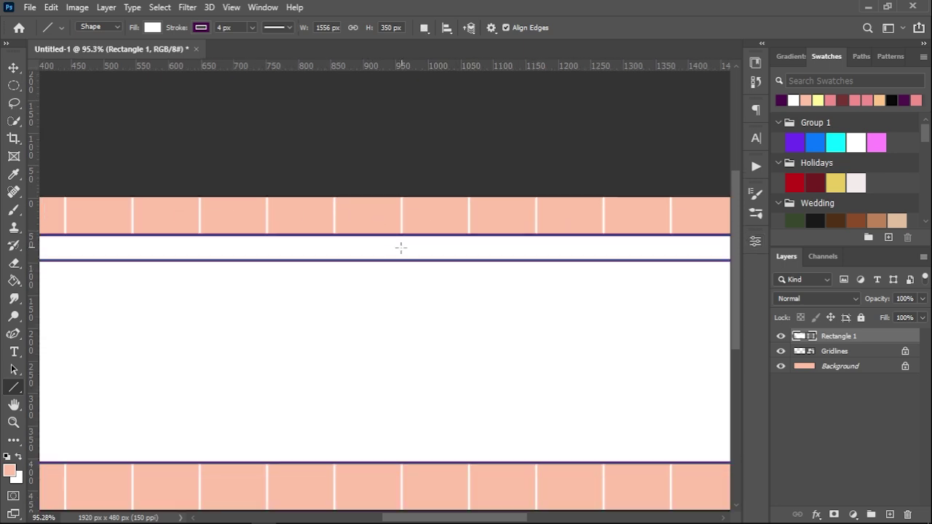
{"action": "key", "text": "v"}
{"action": "scroll", "coordinate": [418, 270], "scroll_direction": "down", "scroll_amount": 2}
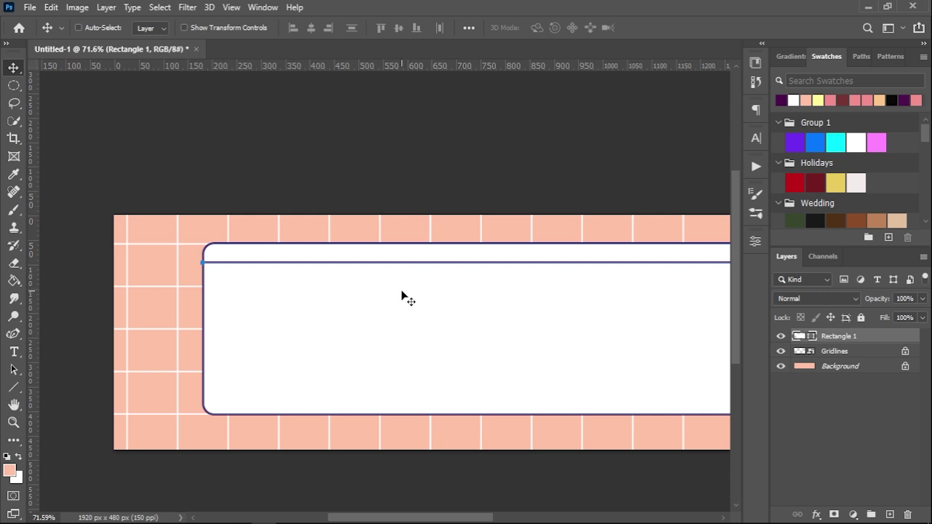
{"action": "scroll", "coordinate": [403, 299], "scroll_direction": "down", "scroll_amount": 2}
{"action": "scroll", "coordinate": [264, 282], "scroll_direction": "up", "scroll_amount": 1}
Step: Draw a second 1554 px horizontal line across the box just below the header divider
{"action": "key", "text": "u"}
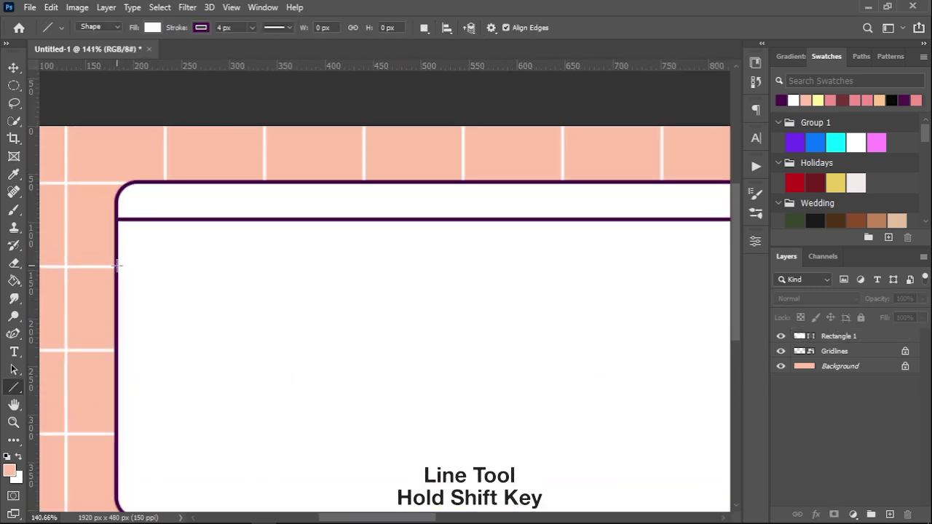
{"action": "key", "text": "ctrl+0"}
{"action": "left_click_drag", "start_coordinate": [124, 259], "coordinate": [646, 259]}
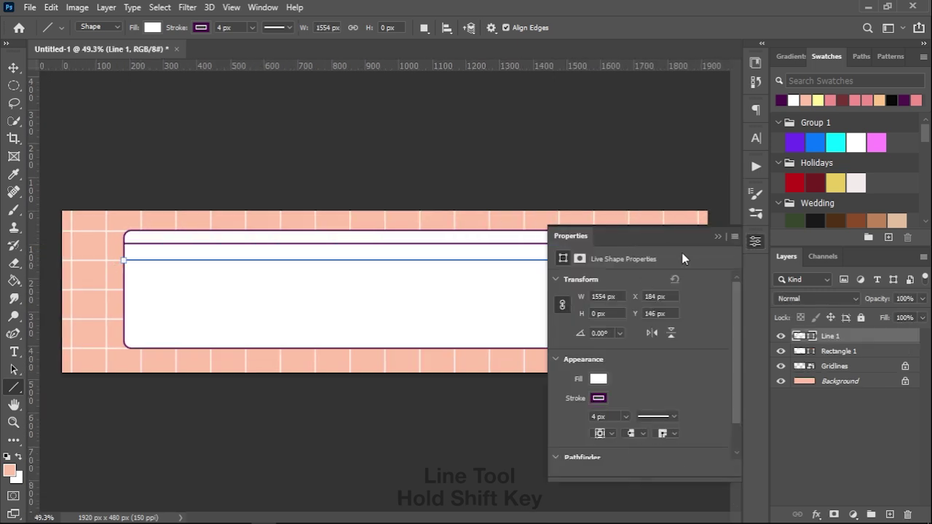
{"action": "key", "text": "v"}
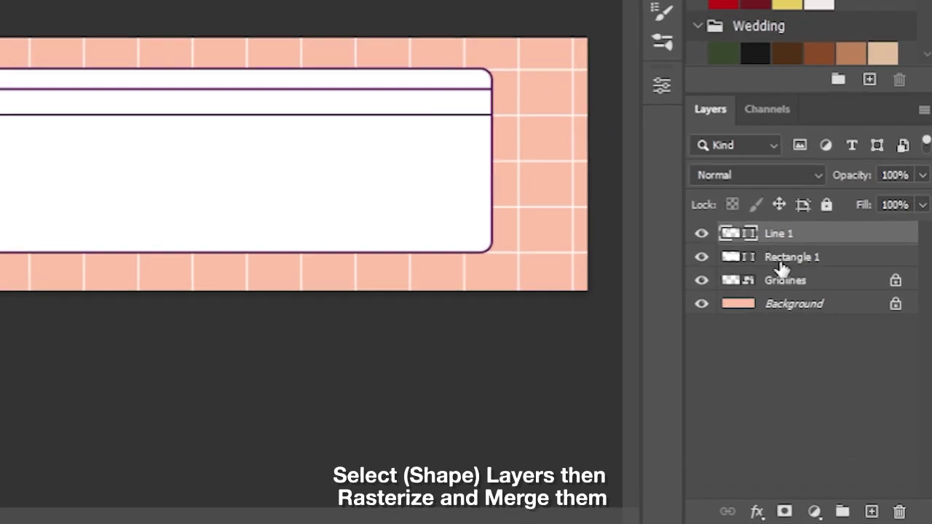
Step: Rasterize Rectangle 1 and Line 1, then merge them into a single Line 1 layer
{"action": "left_click", "coordinate": [805, 264], "text": "shift"}
{"action": "right_click", "coordinate": [805, 266]}
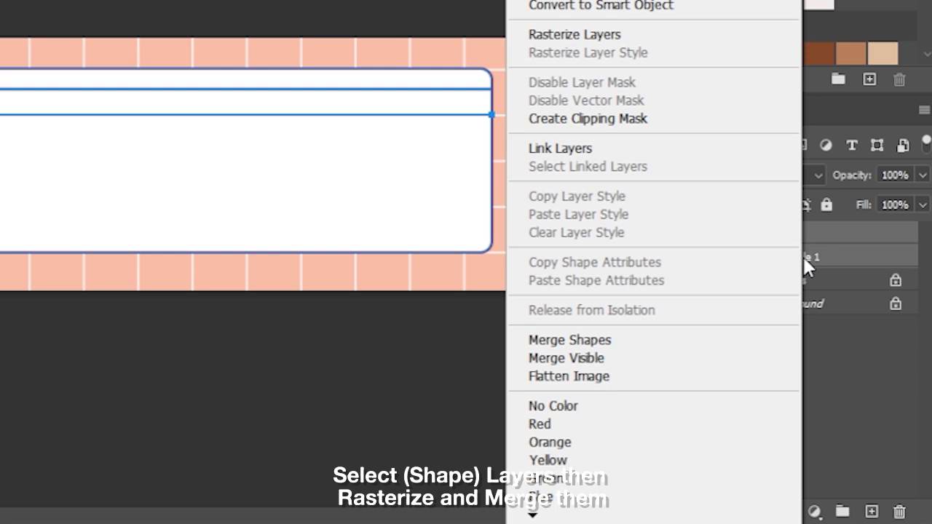
{"action": "left_click", "coordinate": [575, 34]}
{"action": "right_click", "coordinate": [777, 231]}
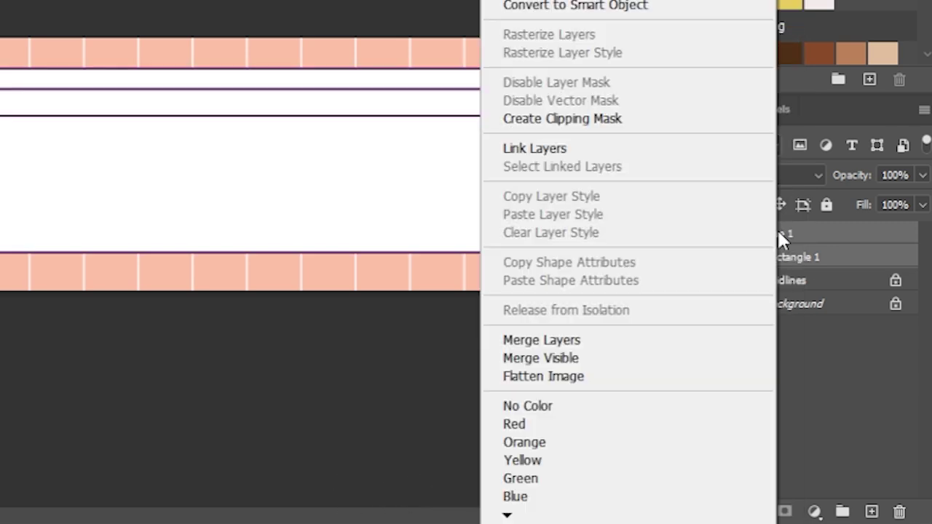
{"action": "left_click", "coordinate": [645, 341]}
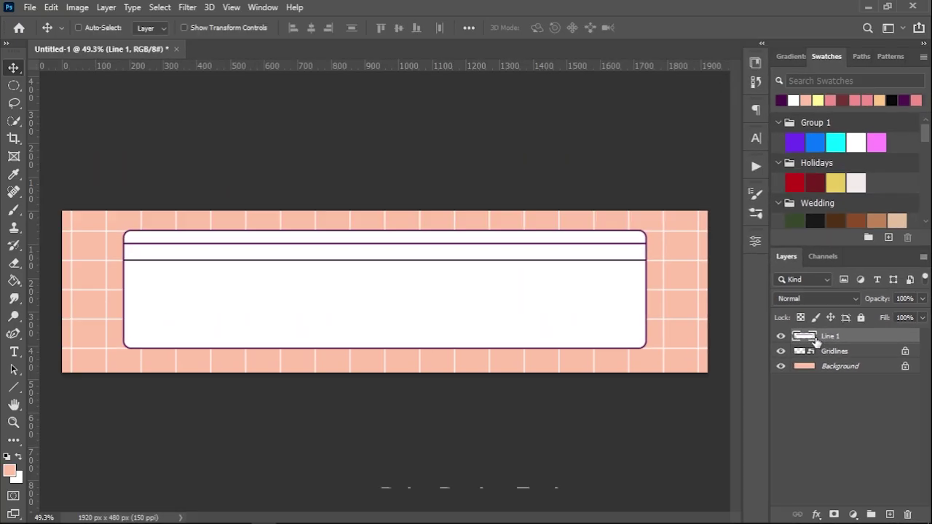
Step: Use the Paint Bucket to fill the top strip pink and the second strip pale yellow
{"action": "left_click", "coordinate": [16, 283]}
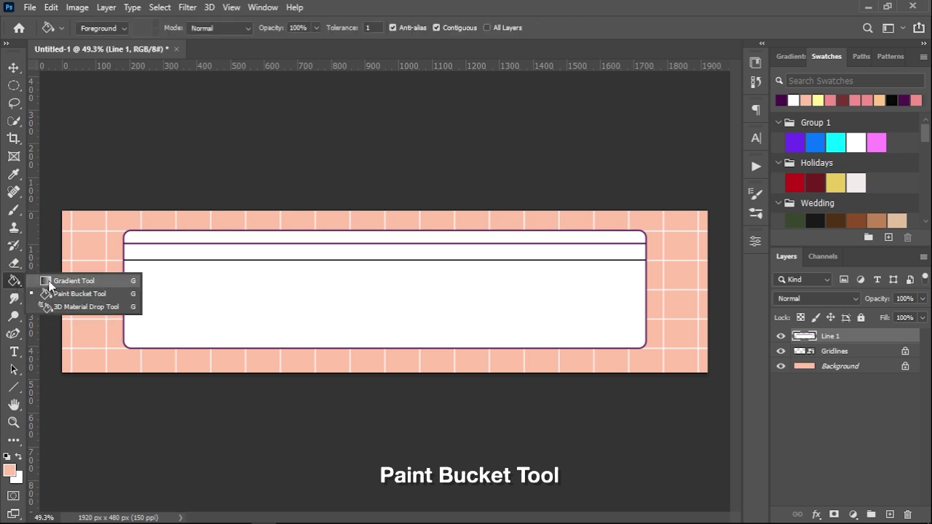
{"action": "left_click", "coordinate": [55, 294]}
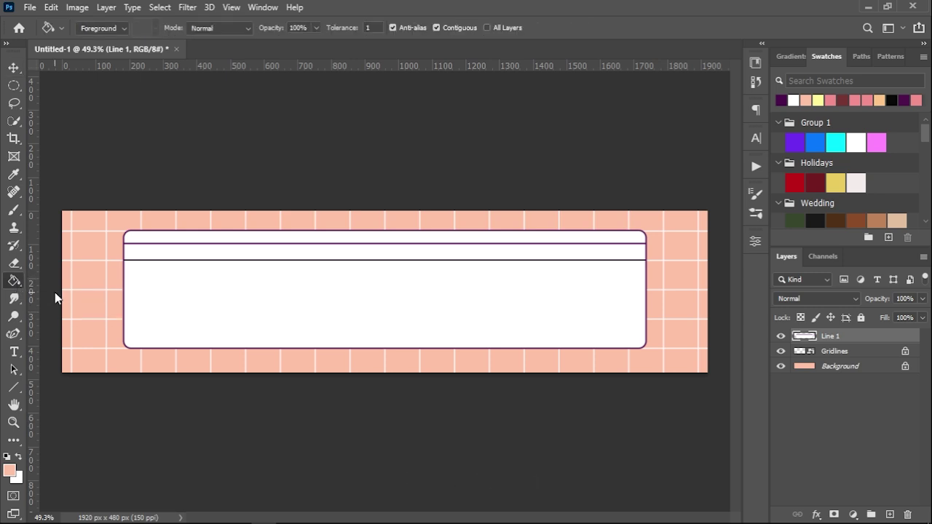
{"action": "left_click", "coordinate": [832, 99]}
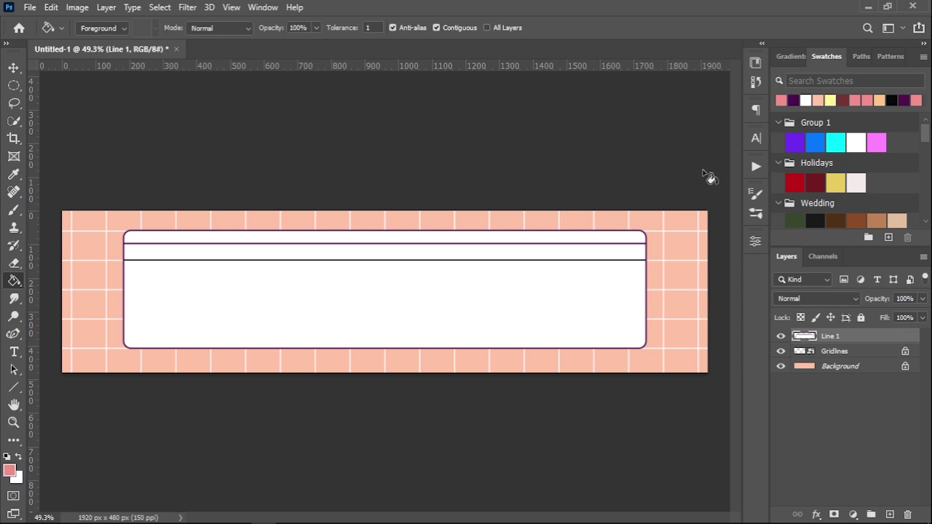
{"action": "left_click", "coordinate": [558, 238]}
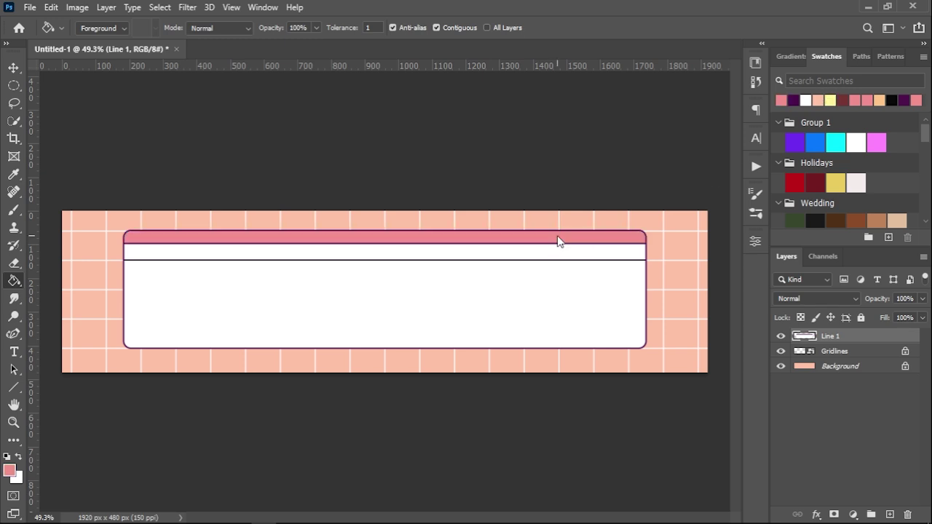
{"action": "left_click", "coordinate": [831, 100]}
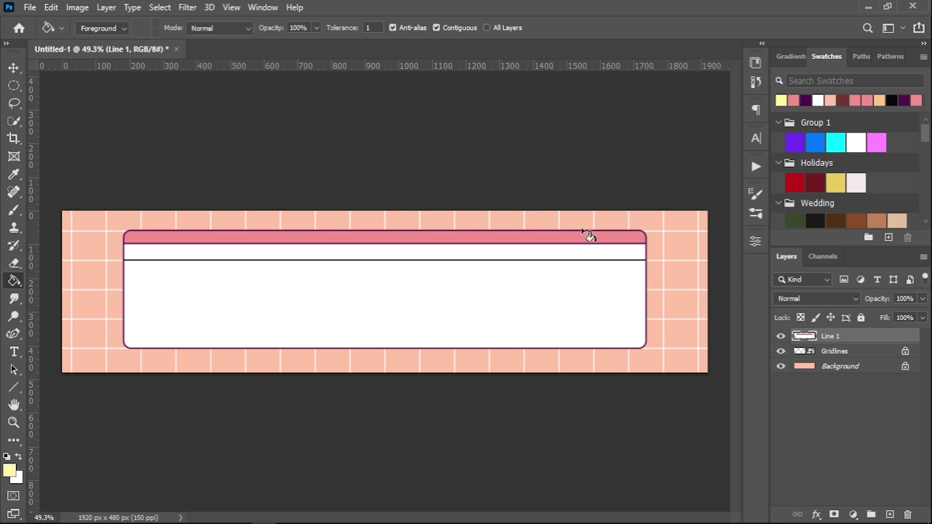
{"action": "left_click", "coordinate": [546, 254]}
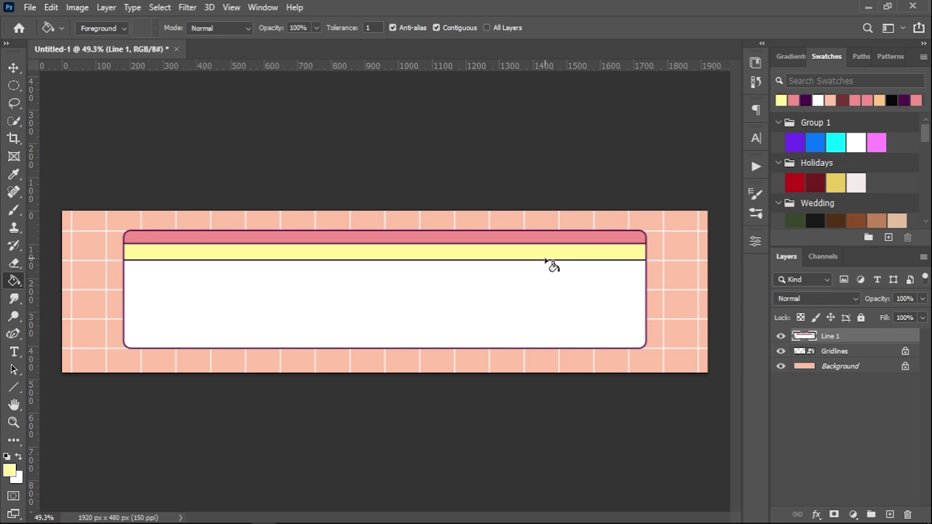
{"action": "key", "text": "v"}
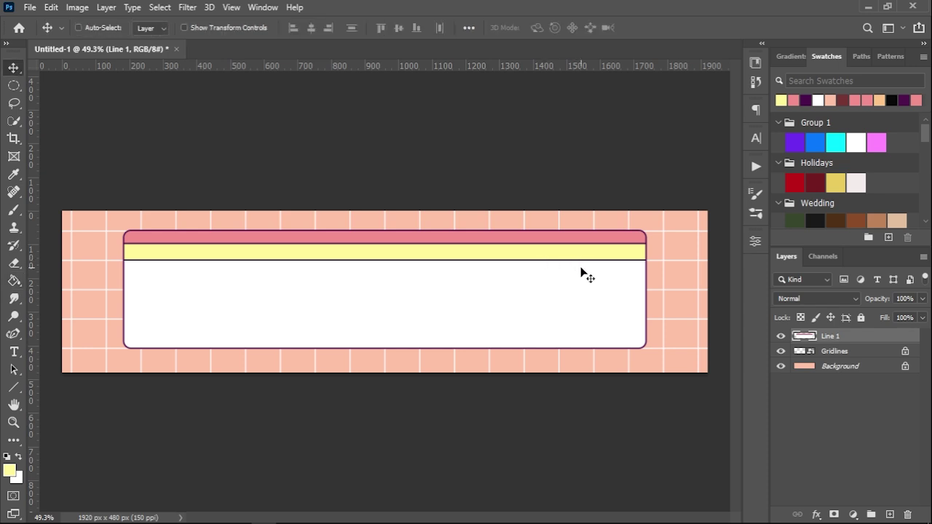
Step: Make a small white circle on the pink header strip as a Solid Color fill layer
{"action": "left_click", "coordinate": [13, 85]}
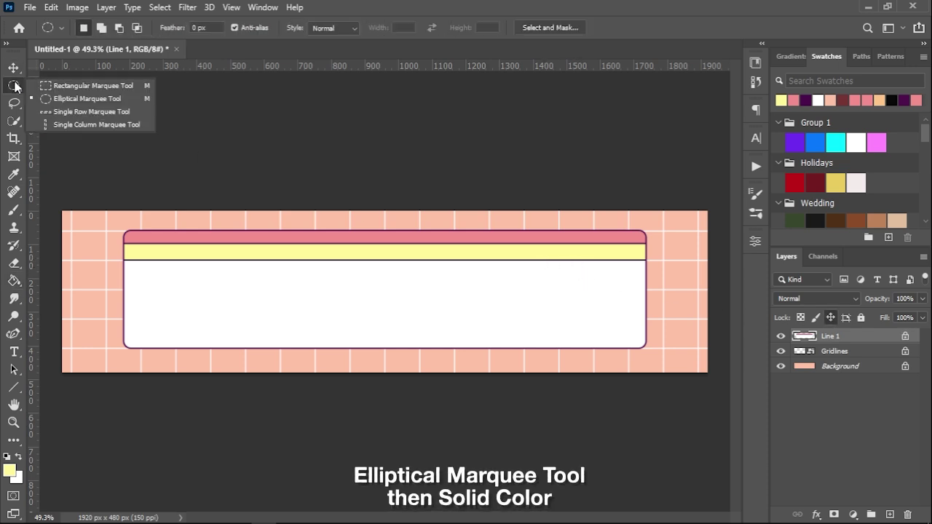
{"action": "left_click", "coordinate": [71, 103]}
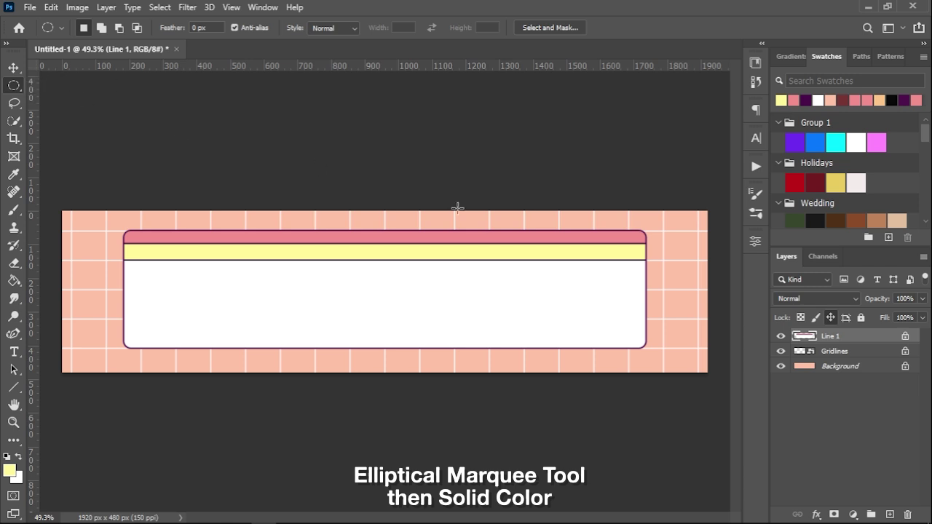
{"action": "scroll", "coordinate": [516, 225], "scroll_direction": "up", "scroll_amount": 5}
{"action": "left_click_drag", "start_coordinate": [416, 235], "coordinate": [437, 257]}
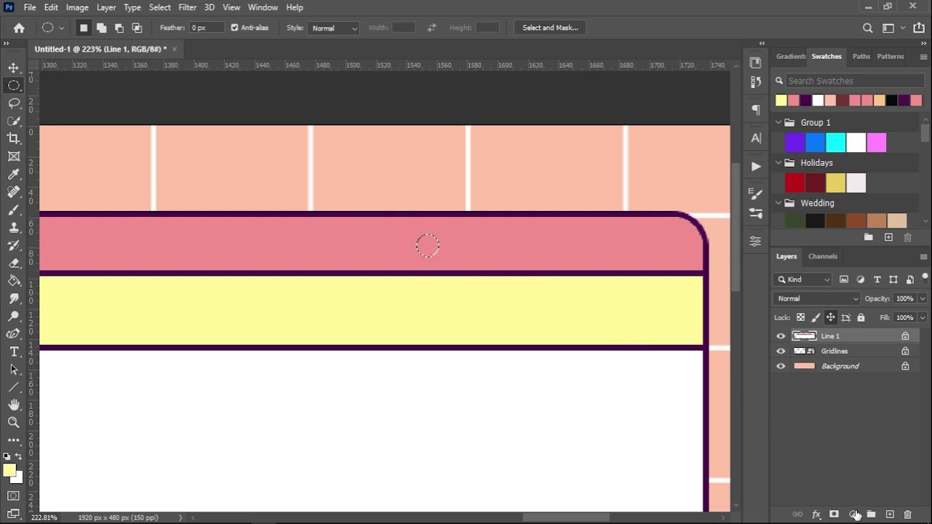
{"action": "left_click", "coordinate": [856, 515]}
{"action": "left_click", "coordinate": [872, 272]}
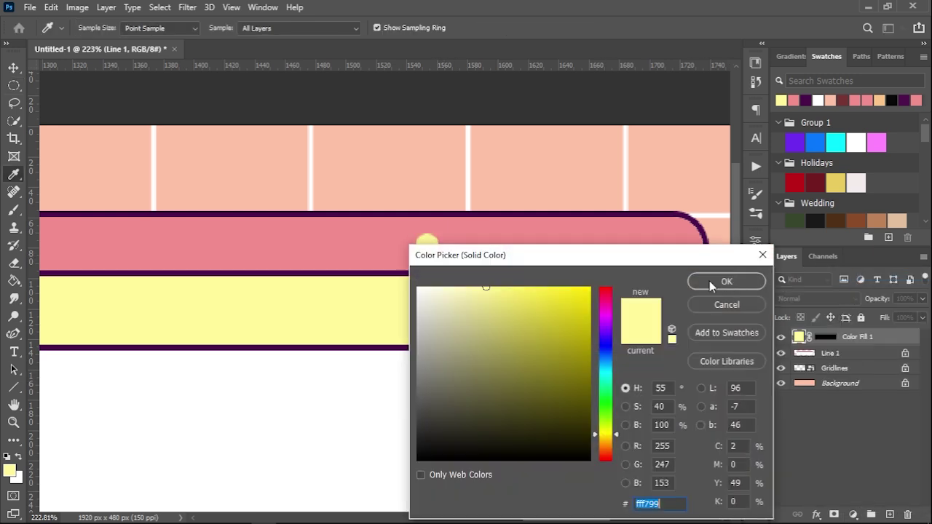
{"action": "left_click_drag", "start_coordinate": [486, 287], "coordinate": [395, 274]}
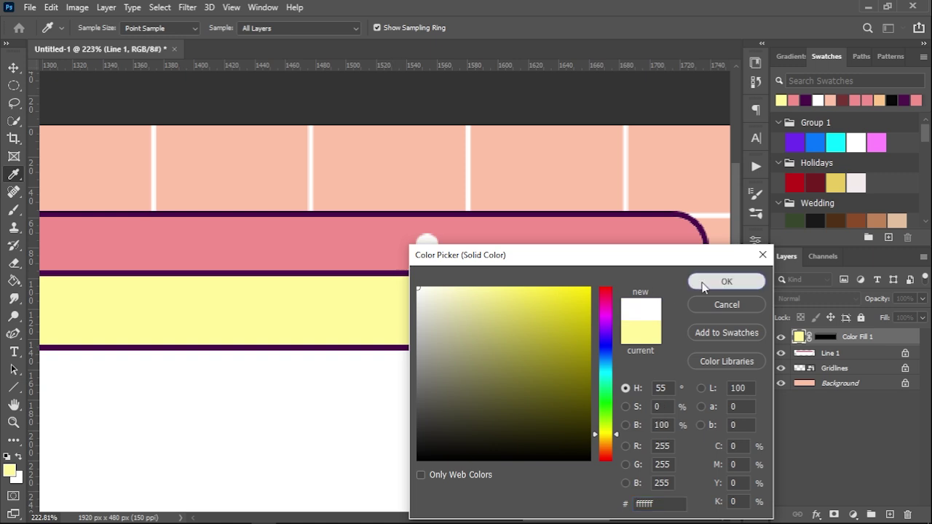
{"action": "left_click", "coordinate": [727, 281]}
Step: Move the white dot to the header's right end and copy it into three dots
{"action": "key", "text": "v"}
{"action": "mouse_move", "coordinate": [430, 244]}
{"action": "left_mouse_down"}
{"action": "mouse_move", "coordinate": [652, 249]}
{"action": "mouse_move", "coordinate": [577, 248]}
{"action": "left_mouse_up"}
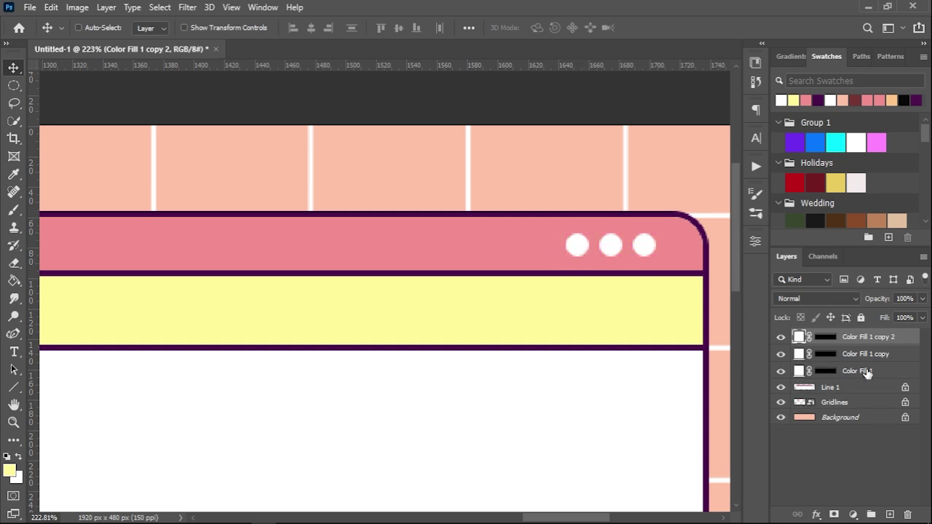
{"action": "scroll", "coordinate": [537, 333], "scroll_direction": "down", "scroll_amount": 3}
{"action": "scroll", "coordinate": [364, 333], "scroll_direction": "down", "scroll_amount": 3}
{"action": "scroll", "coordinate": [386, 324], "scroll_direction": "up", "scroll_amount": 1}
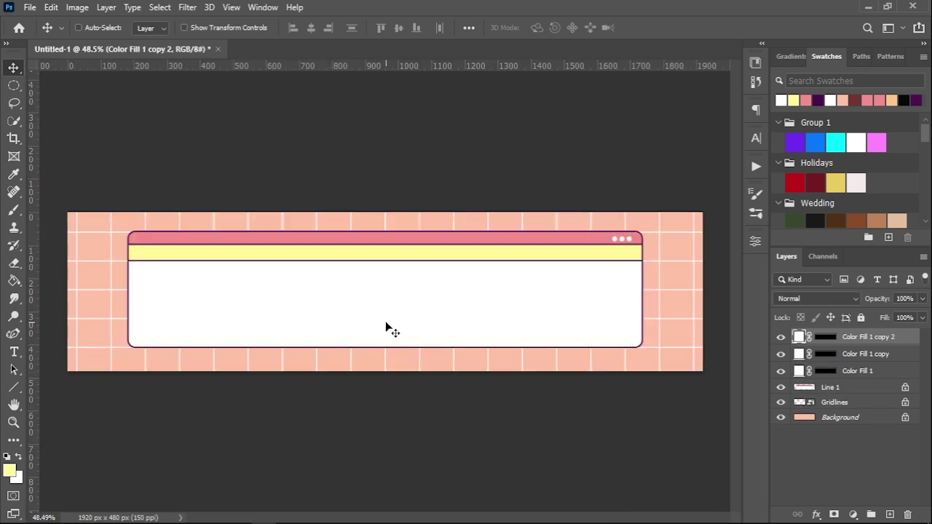
{"action": "scroll", "coordinate": [386, 313], "scroll_direction": "up", "scroll_amount": 1}
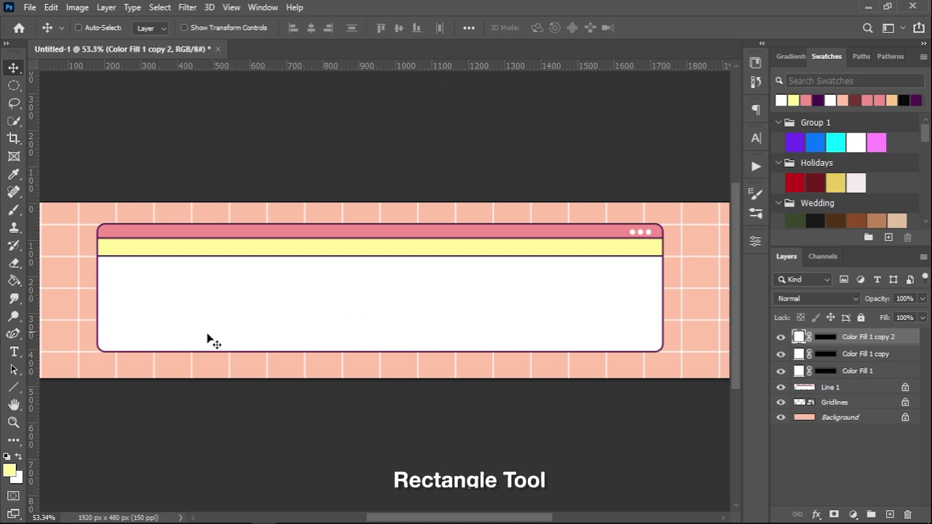
{"action": "left_click", "coordinate": [20, 386]}
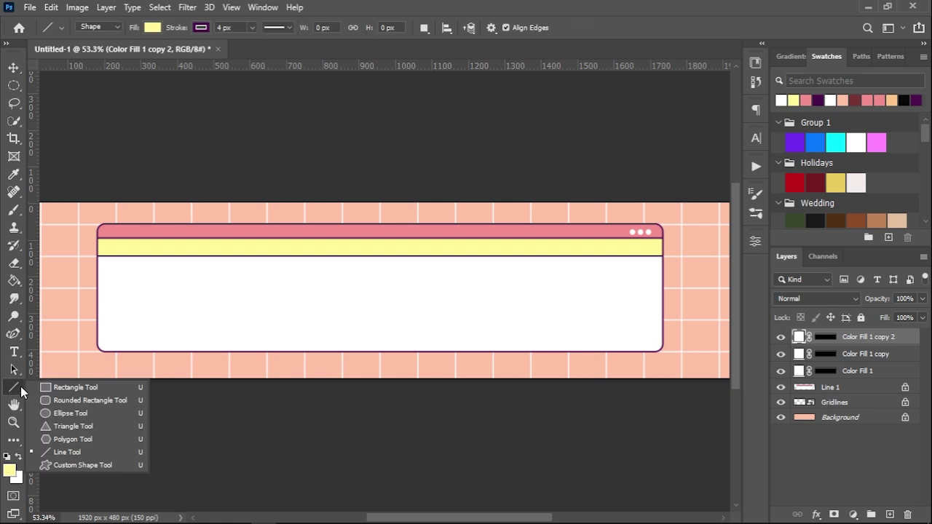
Step: Set the Rectangle tool to white fill with a 3 px outline
{"action": "left_click", "coordinate": [62, 389]}
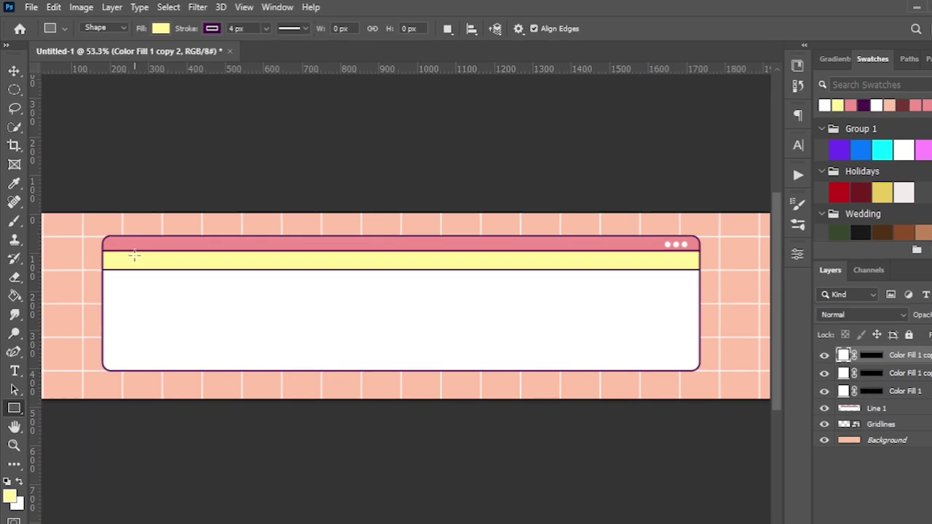
{"action": "left_click", "coordinate": [207, 34]}
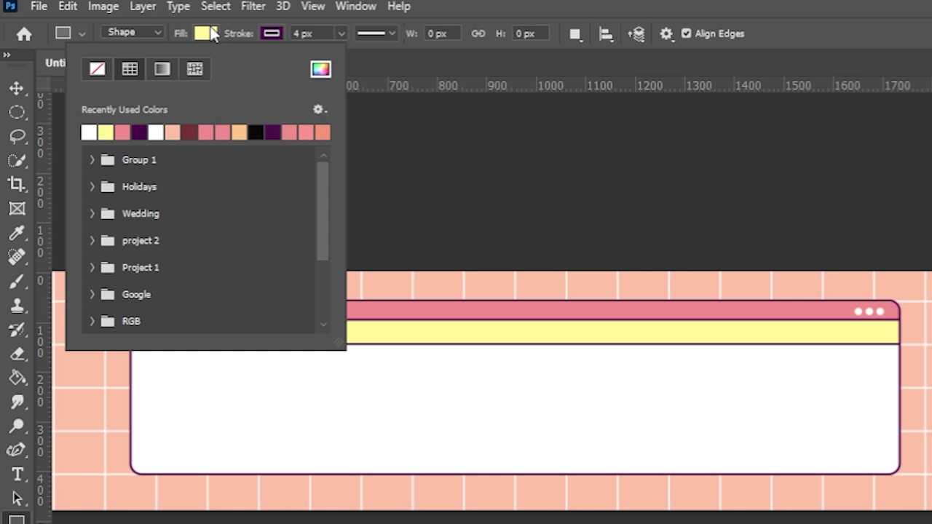
{"action": "left_click", "coordinate": [90, 132]}
{"action": "left_click", "coordinate": [299, 33]}
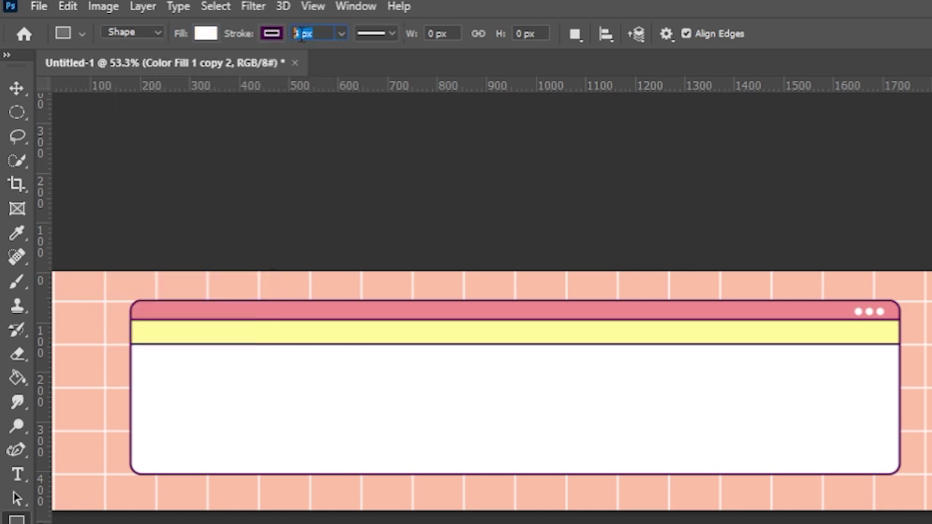
{"action": "type", "text": "3"}
{"action": "key", "text": "Return"}
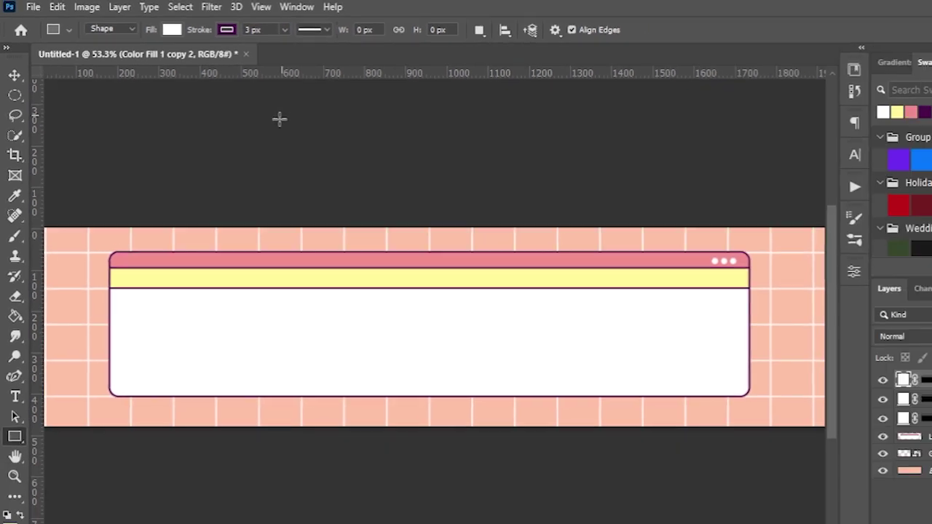
{"action": "scroll", "coordinate": [244, 246], "scroll_direction": "up", "scroll_amount": 3}
{"action": "scroll", "coordinate": [245, 246], "scroll_direction": "down", "scroll_amount": 2}
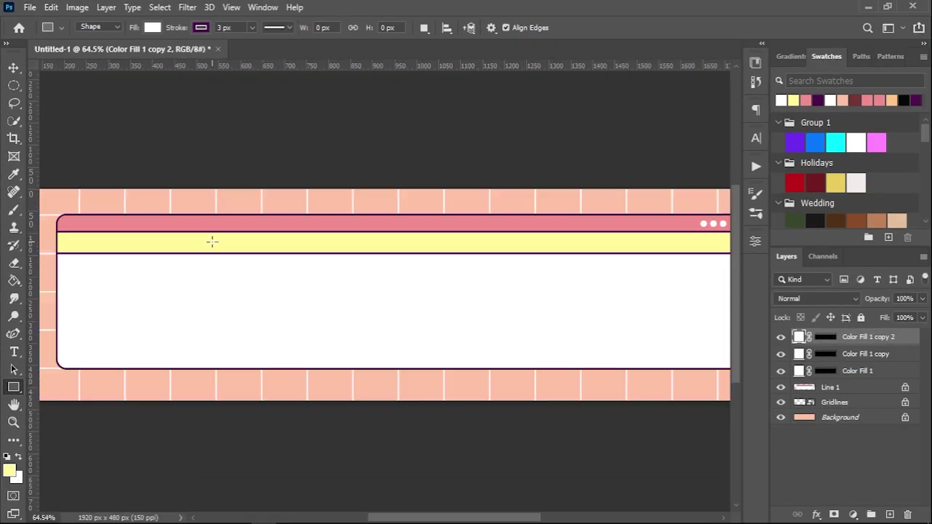
Step: Draw an 895 × 26 px search bar in the yellow strip with fully rounded ends
{"action": "left_click_drag", "start_coordinate": [196, 237], "coordinate": [573, 248]}
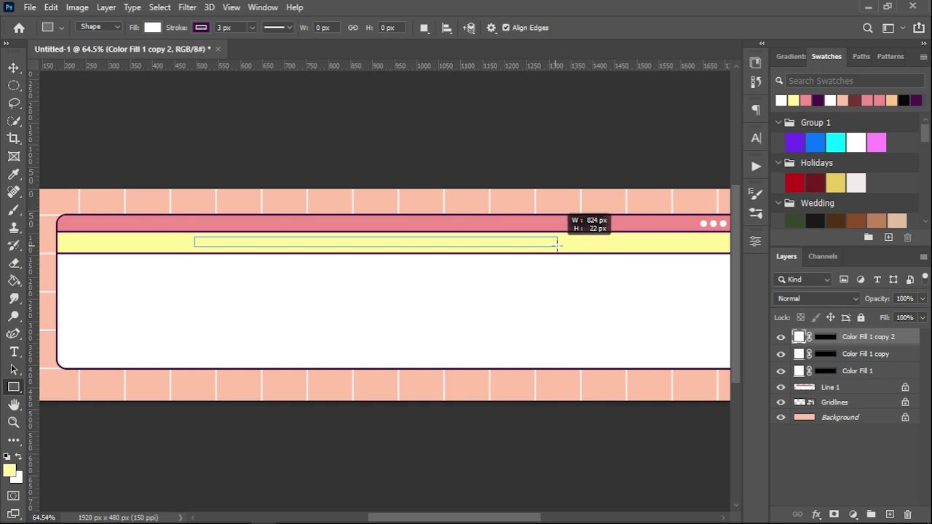
{"action": "left_click_drag", "start_coordinate": [573, 247], "coordinate": [590, 247]}
{"action": "scroll", "coordinate": [215, 237], "scroll_direction": "up", "scroll_amount": 8}
{"action": "scroll", "coordinate": [215, 236], "scroll_direction": "up", "scroll_amount": 8}
{"action": "left_click_drag", "start_coordinate": [214, 235], "coordinate": [235, 242]}
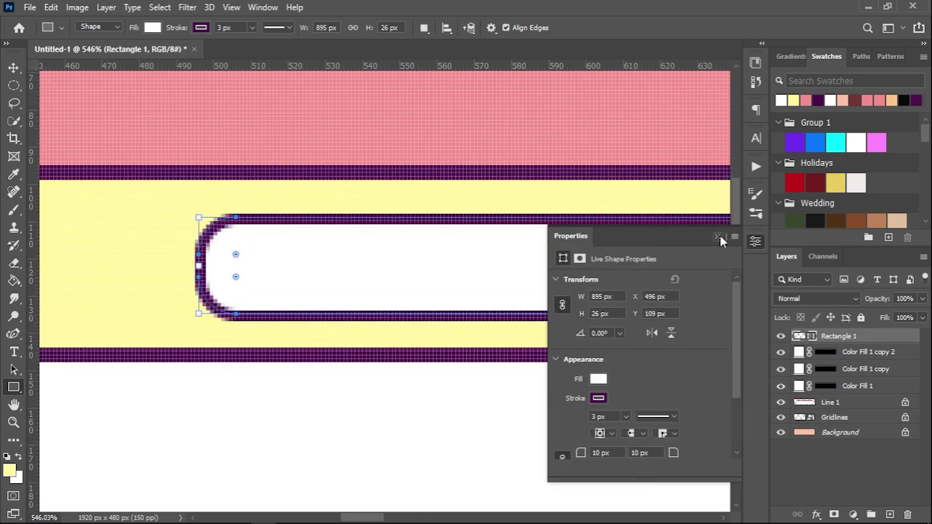
{"action": "left_click", "coordinate": [718, 236]}
{"action": "scroll", "coordinate": [450, 247], "scroll_direction": "down", "scroll_amount": 8}
{"action": "scroll", "coordinate": [450, 248], "scroll_direction": "down", "scroll_amount": 4}
{"action": "scroll", "coordinate": [423, 270], "scroll_direction": "down", "scroll_amount": 3}
Step: Add '< >' arrow text at 11 pt in dark purple at the strip's left end
{"action": "key", "text": "v"}
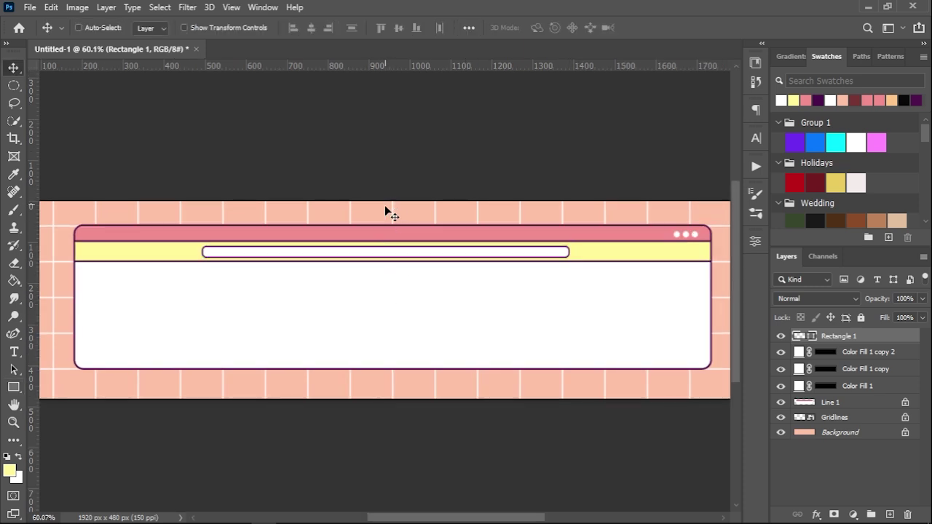
{"action": "key", "text": "t"}
{"action": "scroll", "coordinate": [94, 251], "scroll_direction": "up", "scroll_amount": 5}
{"action": "left_click_drag", "start_coordinate": [136, 233], "coordinate": [262, 267]}
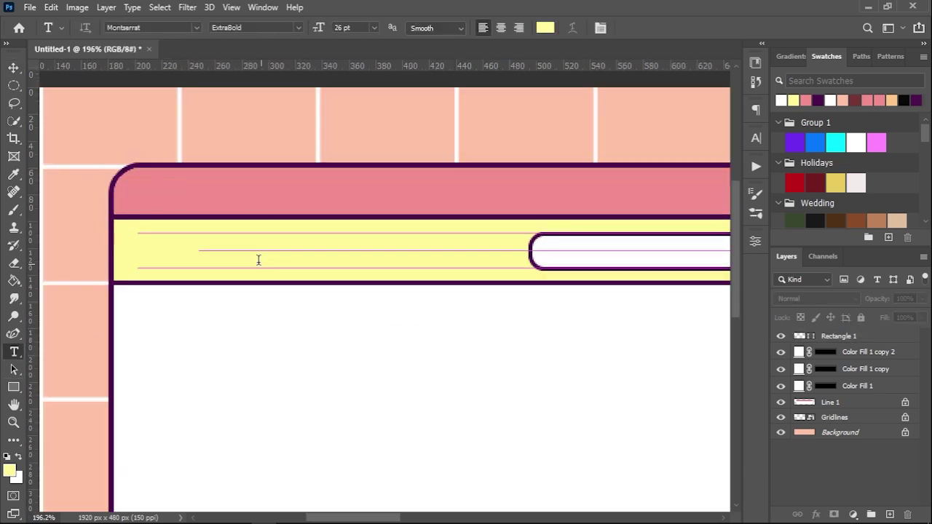
{"action": "key", "text": "ctrl+t"}
{"action": "type", "text": "11"}
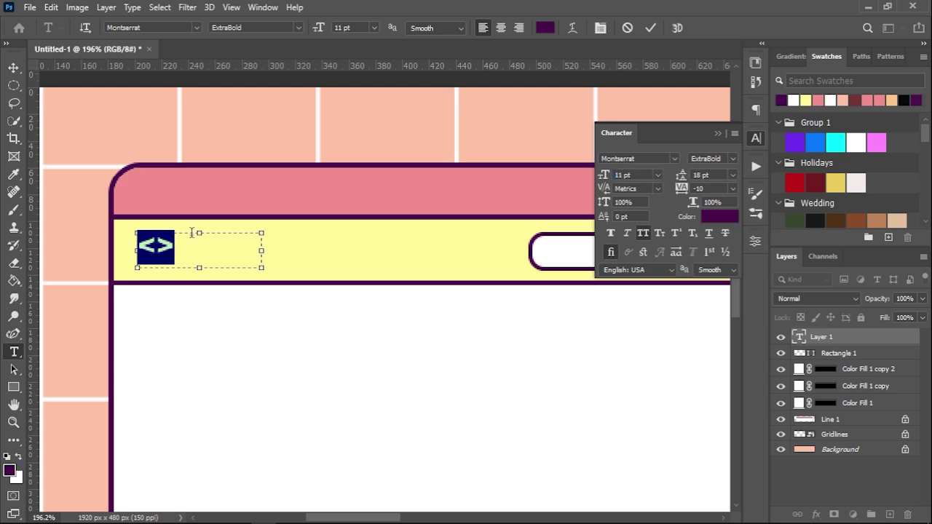
{"action": "left_click", "coordinate": [199, 247]}
{"action": "key", "text": "ctrl+Return"}
Step: Duplicate the arrow text and retype it as 'BROWSE' at 10 pt with tracking 10
{"action": "left_click_drag", "start_coordinate": [235, 247], "coordinate": [421, 243]}
{"action": "double_click", "coordinate": [421, 243]}
{"action": "type", "text": "BROWS"}
{"action": "key", "text": "ctrl+a"}
{"action": "left_click", "coordinate": [623, 175]}
{"action": "type", "text": "10"}
{"action": "left_click", "coordinate": [707, 189]}
{"action": "key", "text": "Return"}
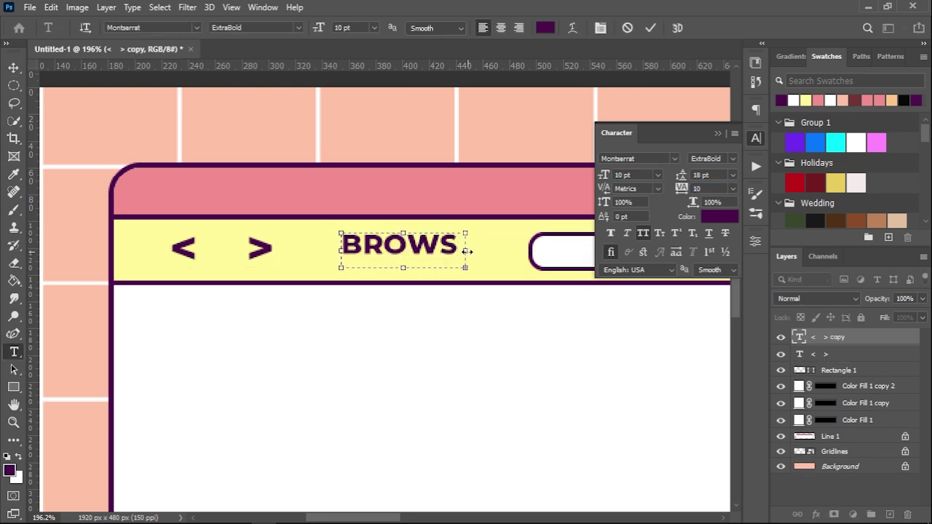
{"action": "type", "text": "E"}
{"action": "key", "text": "Escape"}
{"action": "key", "text": "v"}
{"action": "scroll", "coordinate": [393, 251], "scroll_direction": "right", "scroll_amount": 3}
{"action": "scroll", "coordinate": [451, 277], "scroll_direction": "down", "scroll_amount": 5}
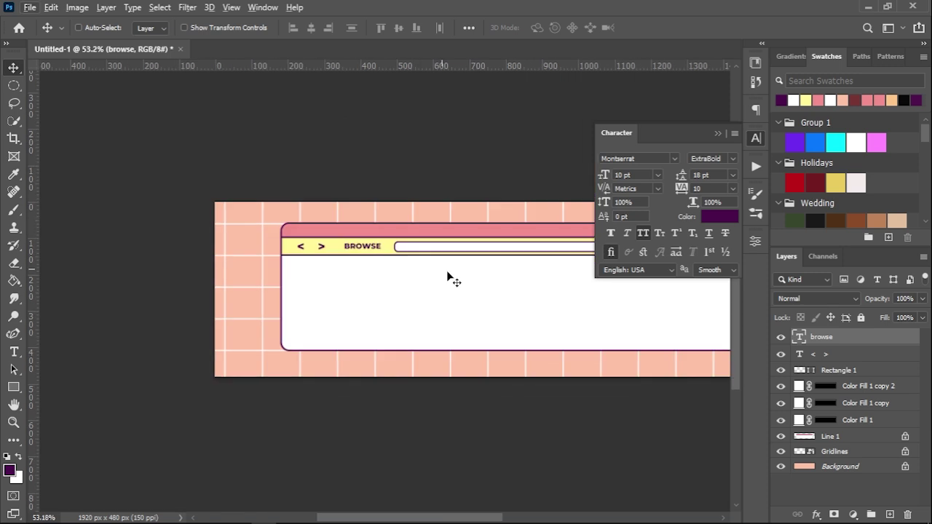
{"action": "scroll", "coordinate": [495, 289], "scroll_direction": "up", "scroll_amount": 4}
{"action": "left_click", "coordinate": [718, 133]}
Step: Draw a dark horizontal line with the Line Tool right of the search bar
{"action": "scroll", "coordinate": [52, 373], "scroll_direction": "up", "scroll_amount": 2}
{"action": "right_click", "coordinate": [13, 387]}
{"action": "left_click", "coordinate": [80, 449]}
{"action": "scroll", "coordinate": [325, 267], "scroll_direction": "up", "scroll_amount": 2}
{"action": "left_click_drag", "start_coordinate": [322, 267], "coordinate": [659, 266]}
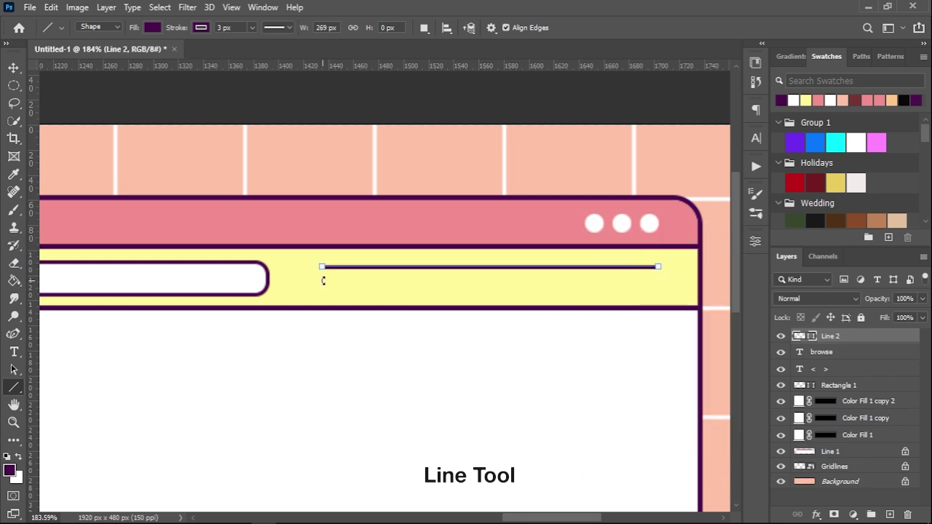
{"action": "scroll", "coordinate": [324, 281], "scroll_direction": "up", "scroll_amount": 3}
Step: Duplicate the line just below it and shorten the copy from its right end
{"action": "key", "text": "v"}
{"action": "left_click_drag", "start_coordinate": [392, 272], "coordinate": [390, 300]}
{"action": "scroll", "coordinate": [510, 291], "scroll_direction": "right", "scroll_amount": 5}
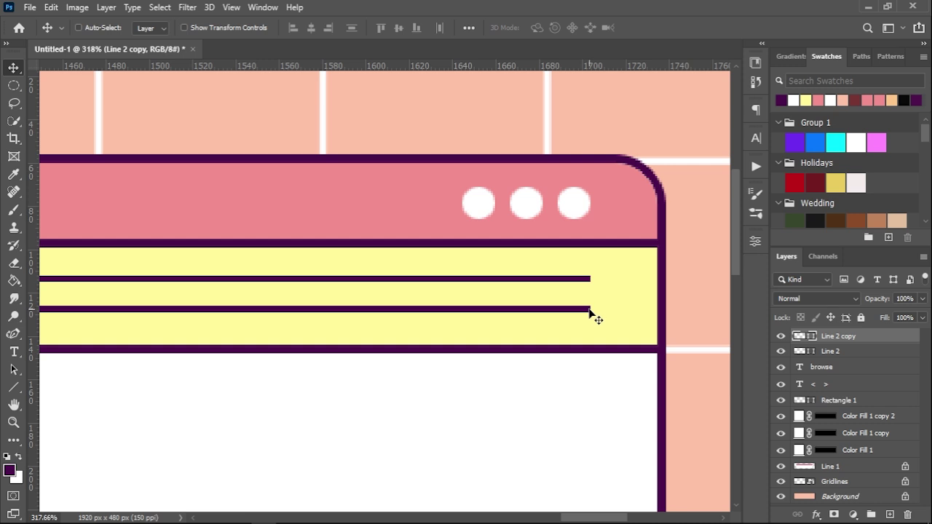
{"action": "key", "text": "u"}
{"action": "left_click_drag", "start_coordinate": [590, 307], "coordinate": [371, 308]}
{"action": "key", "text": "ctrl+0"}
{"action": "key", "text": "v"}
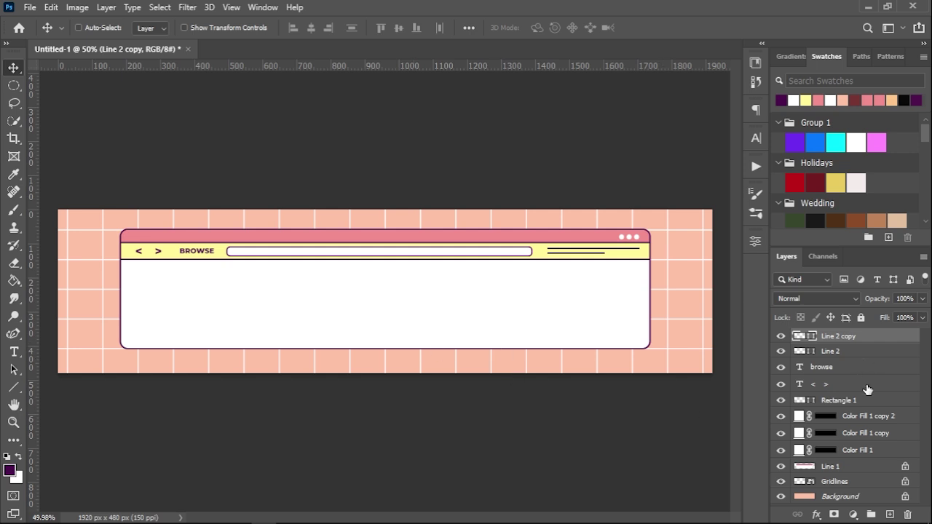
{"action": "left_click", "coordinate": [866, 467], "text": "shift"}
Step: Group the browser window layers and add an empty layer below the group
{"action": "key", "text": "ctrl+g"}
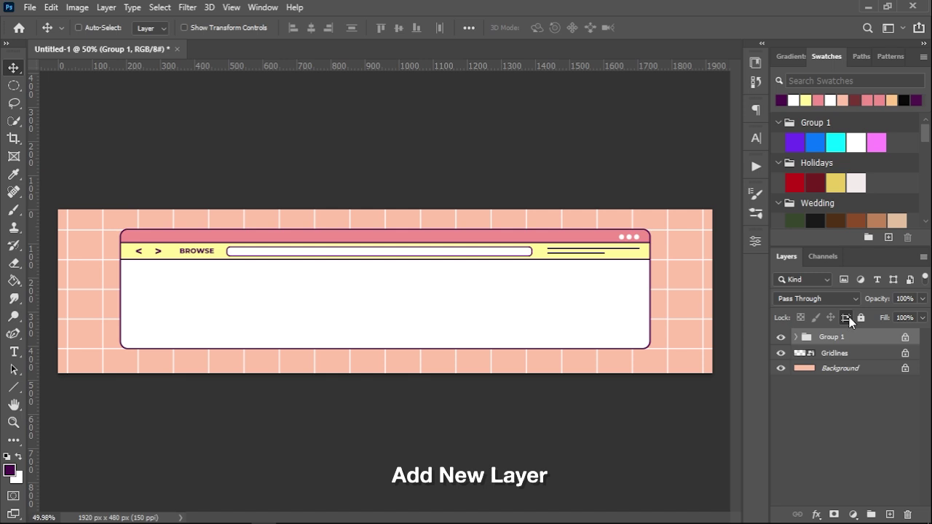
{"action": "left_click", "coordinate": [891, 515]}
{"action": "left_click_drag", "start_coordinate": [870, 336], "coordinate": [870, 361]}
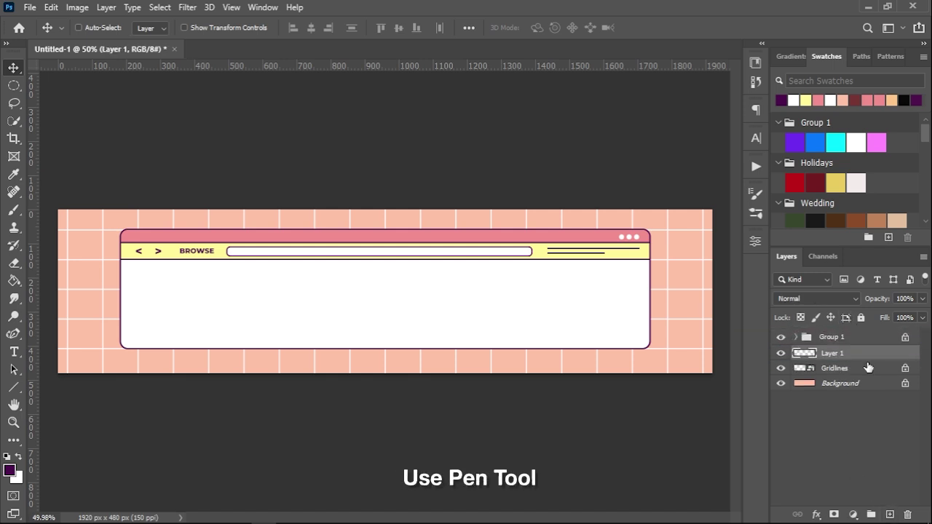
{"action": "scroll", "coordinate": [630, 328], "scroll_direction": "down", "scroll_amount": 1}
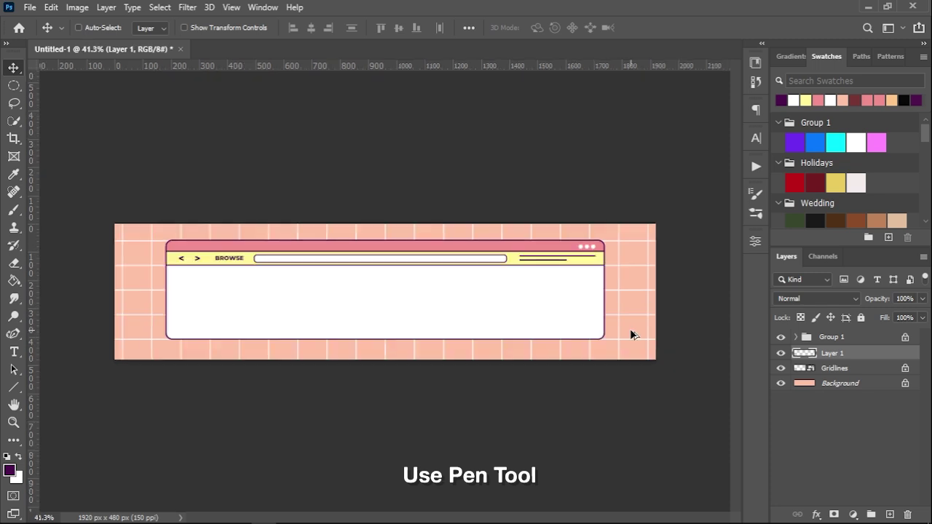
{"action": "scroll", "coordinate": [630, 329], "scroll_direction": "down", "scroll_amount": 1}
Step: Trace a closed Pen path for a long shadow extending down-right from the window
{"action": "left_click", "coordinate": [13, 335]}
{"action": "scroll", "coordinate": [610, 248], "scroll_direction": "up", "scroll_amount": 5}
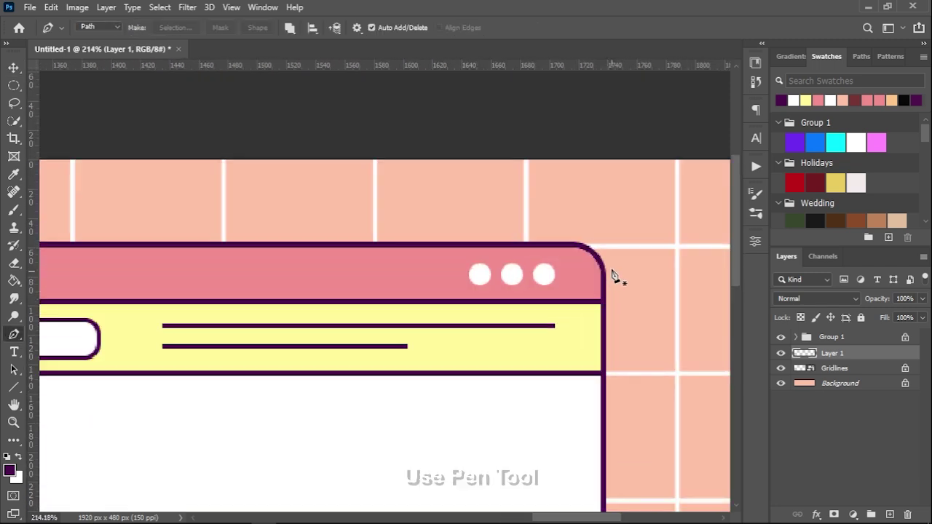
{"action": "left_click_drag", "start_coordinate": [610, 277], "coordinate": [354, 208]}
{"action": "left_click", "coordinate": [332, 166]}
{"action": "scroll", "coordinate": [575, 451], "scroll_direction": "down", "scroll_amount": 3}
{"action": "left_click", "coordinate": [703, 344]}
{"action": "left_click", "coordinate": [702, 429]}
{"action": "scroll", "coordinate": [265, 425], "scroll_direction": "up", "scroll_amount": 2}
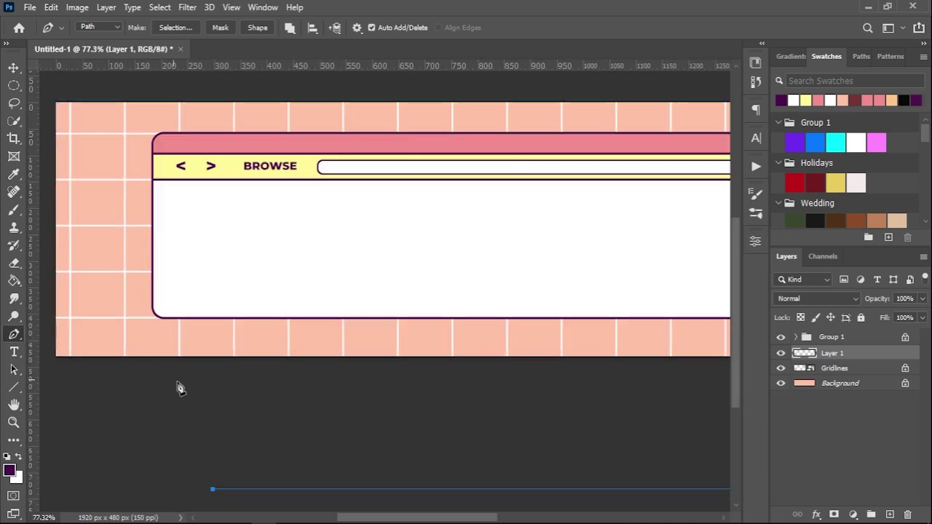
{"action": "left_click", "coordinate": [300, 485]}
{"action": "left_click", "coordinate": [155, 319]}
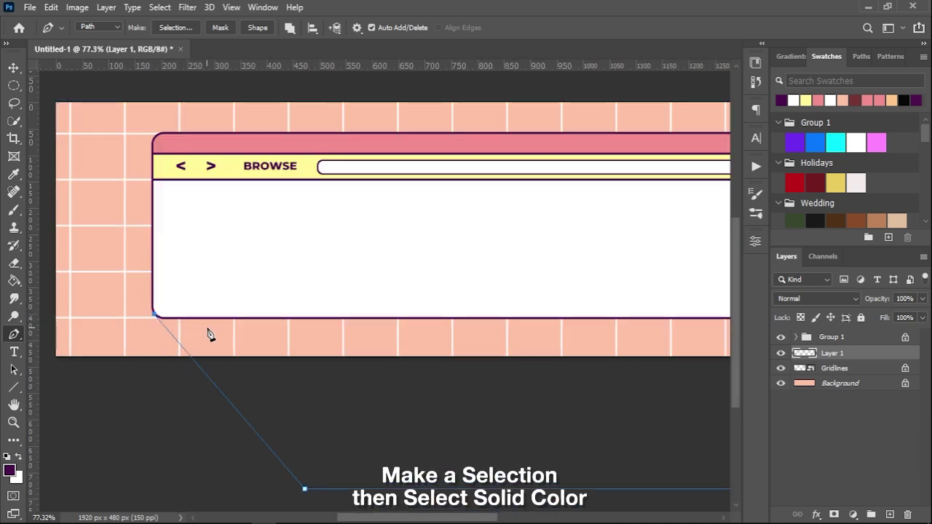
{"action": "scroll", "coordinate": [211, 334], "scroll_direction": "down", "scroll_amount": 2}
{"action": "left_click", "coordinate": [601, 243]}
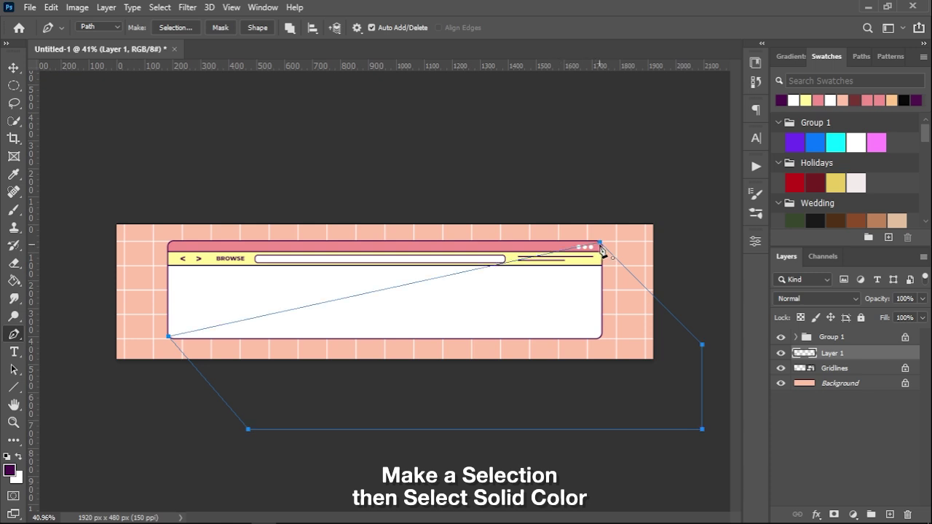
Step: Turn the shadow path into a selection and fill it with Solid Color #fff799
{"action": "right_click", "coordinate": [582, 280]}
{"action": "left_click", "coordinate": [598, 278]}
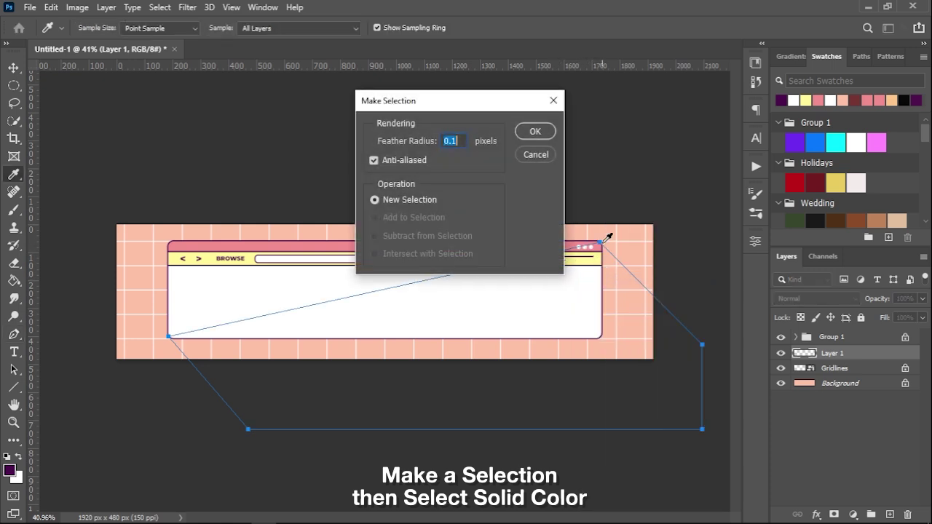
{"action": "left_click", "coordinate": [545, 131]}
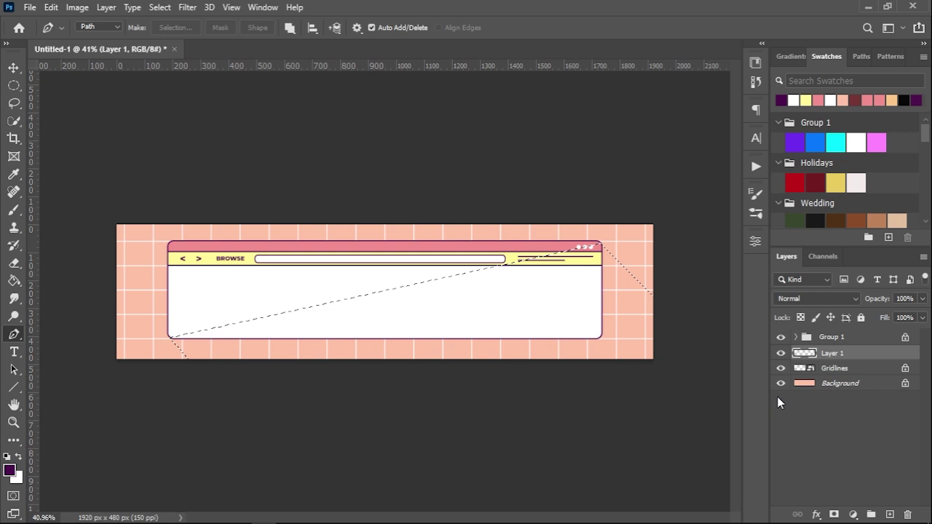
{"action": "left_click", "coordinate": [854, 515]}
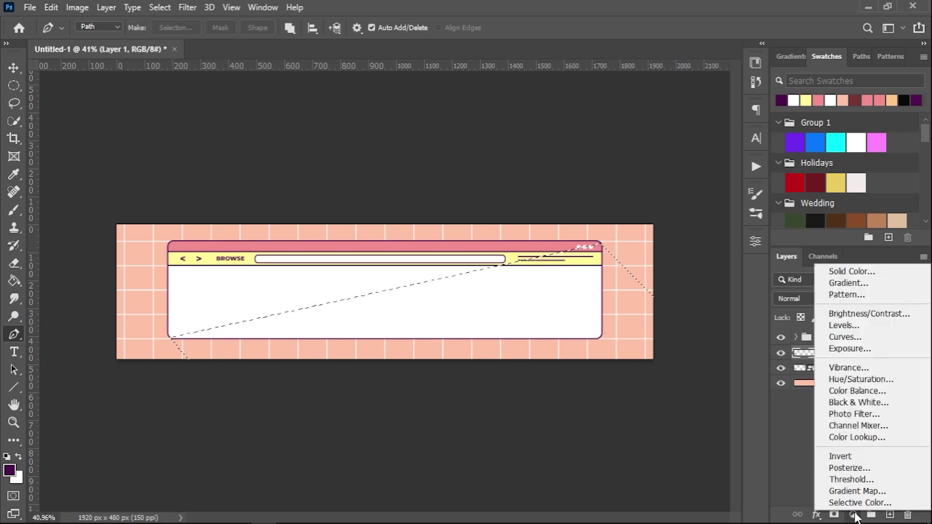
{"action": "left_click", "coordinate": [897, 277]}
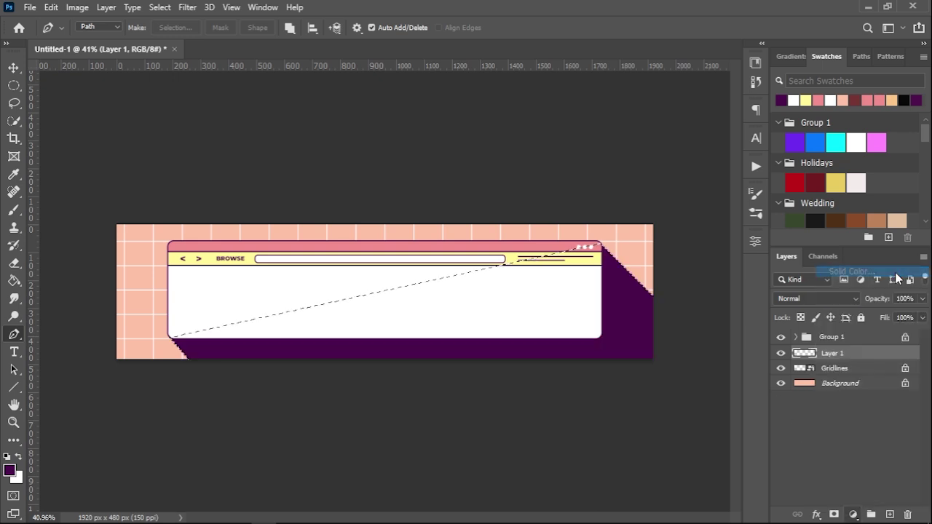
{"action": "left_click", "coordinate": [807, 101]}
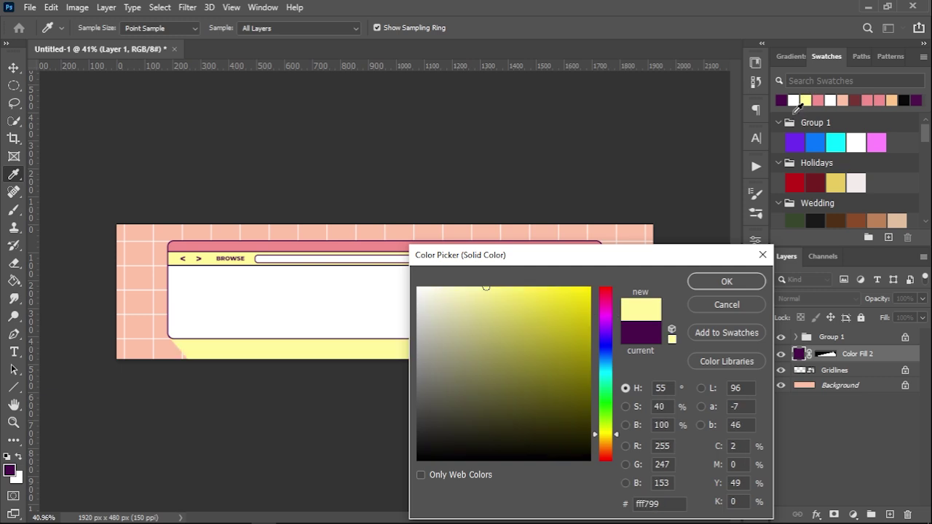
{"action": "left_click", "coordinate": [725, 284]}
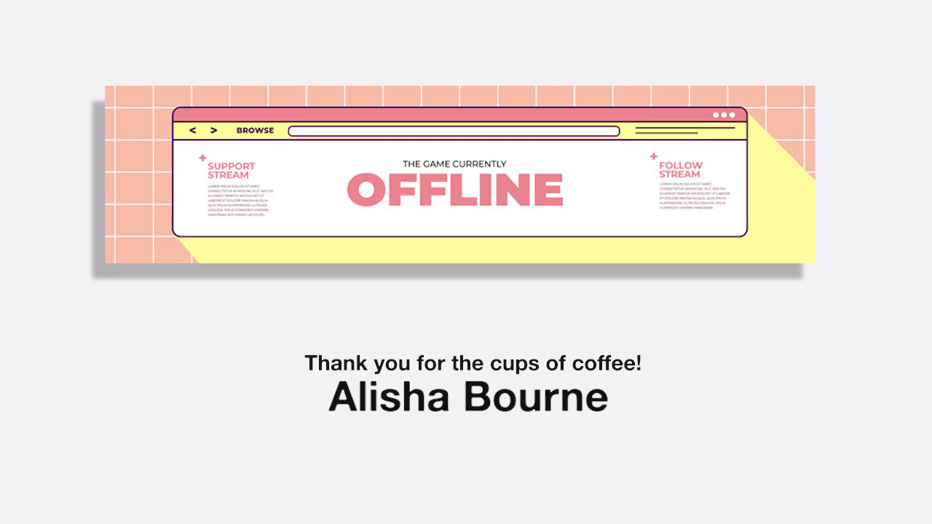